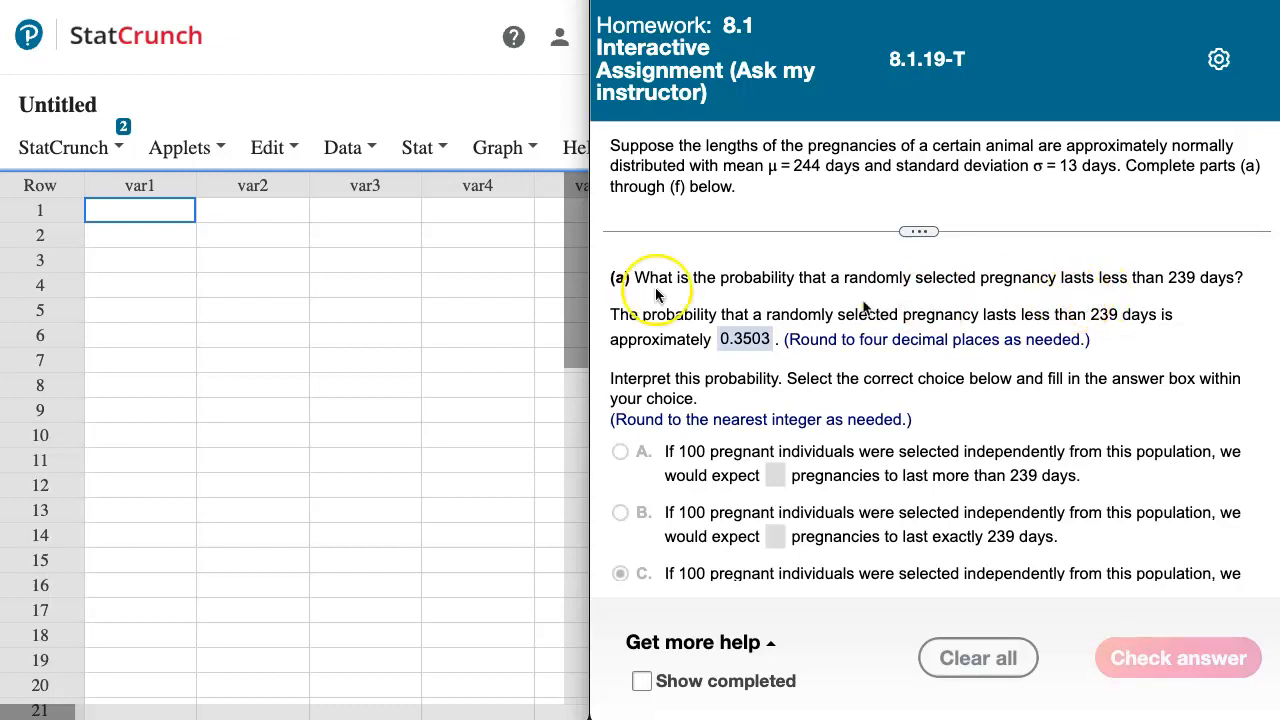
Open StatCrunch's Normal calculator and set the mean to 244 and the standard deviation to 13.
left_click(418, 150)
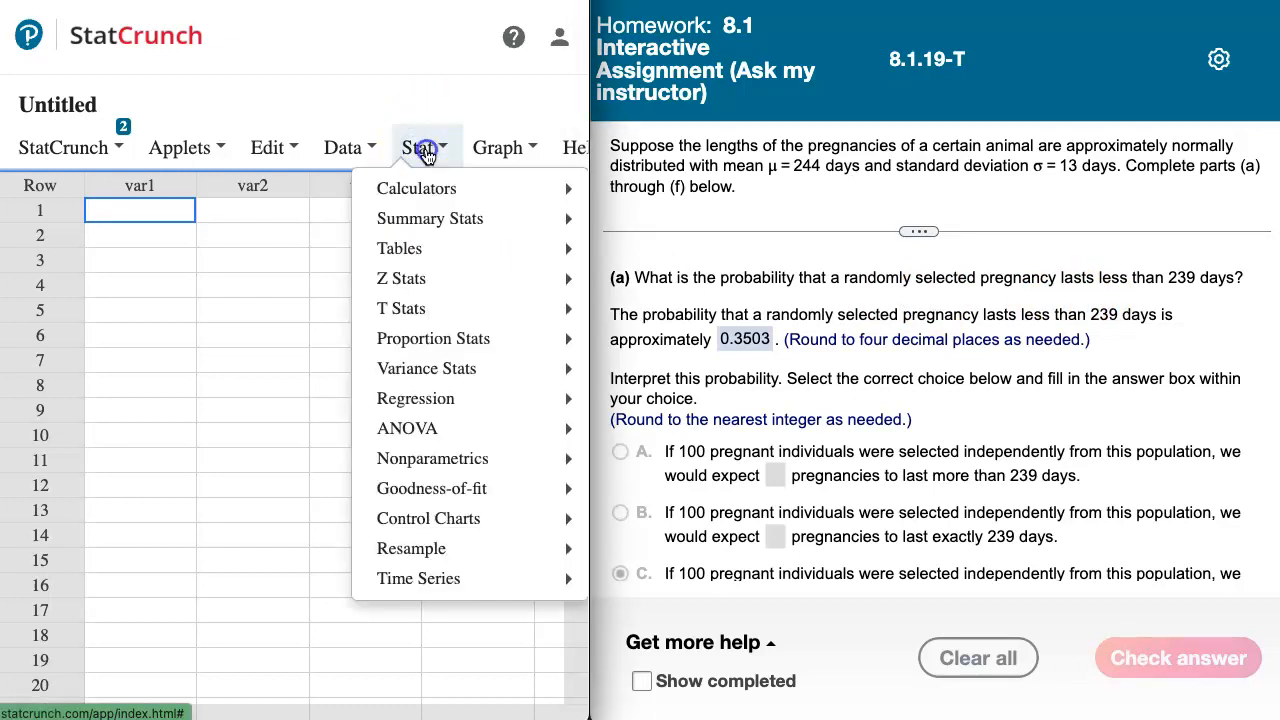
mouse_move(430, 192)
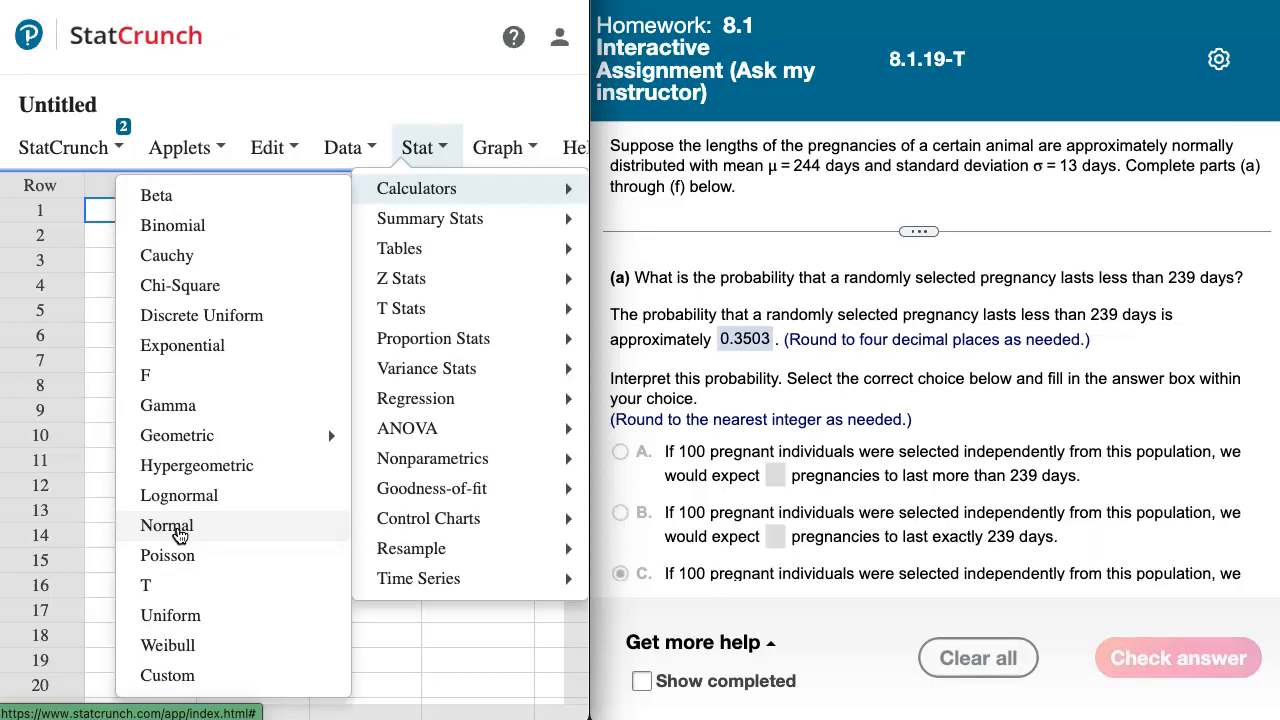
left_click(177, 527)
left_click(215, 603)
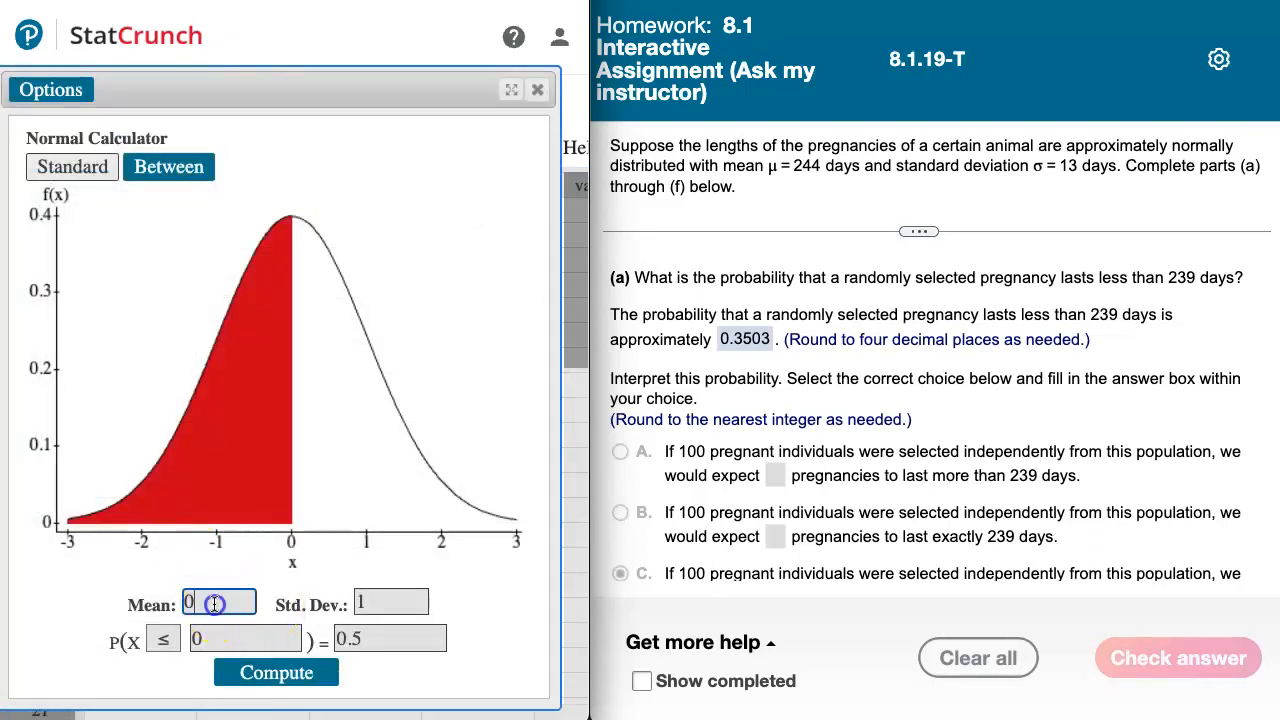
key("BackSpace")
type("244")
key("Tab")
type("13")
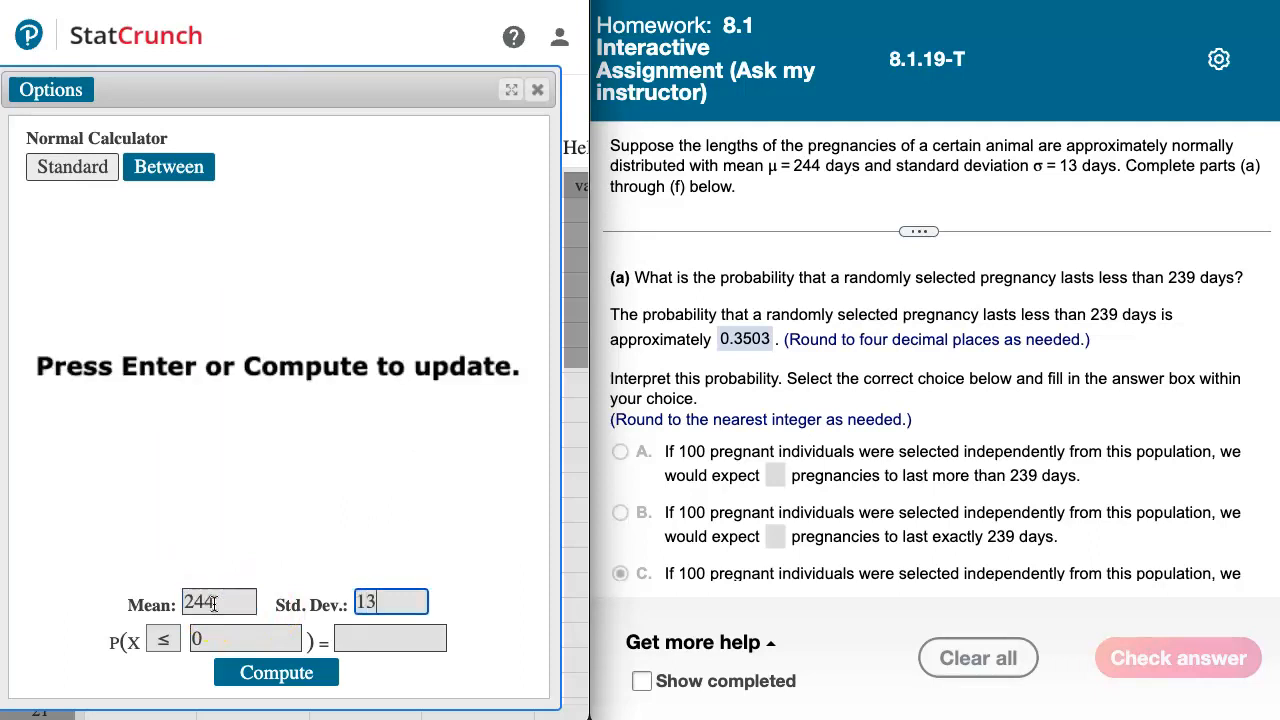
Compute the probability of X ≤ 239 and select the result's digits to four decimal places.
left_click(230, 640)
key("BackSpace")
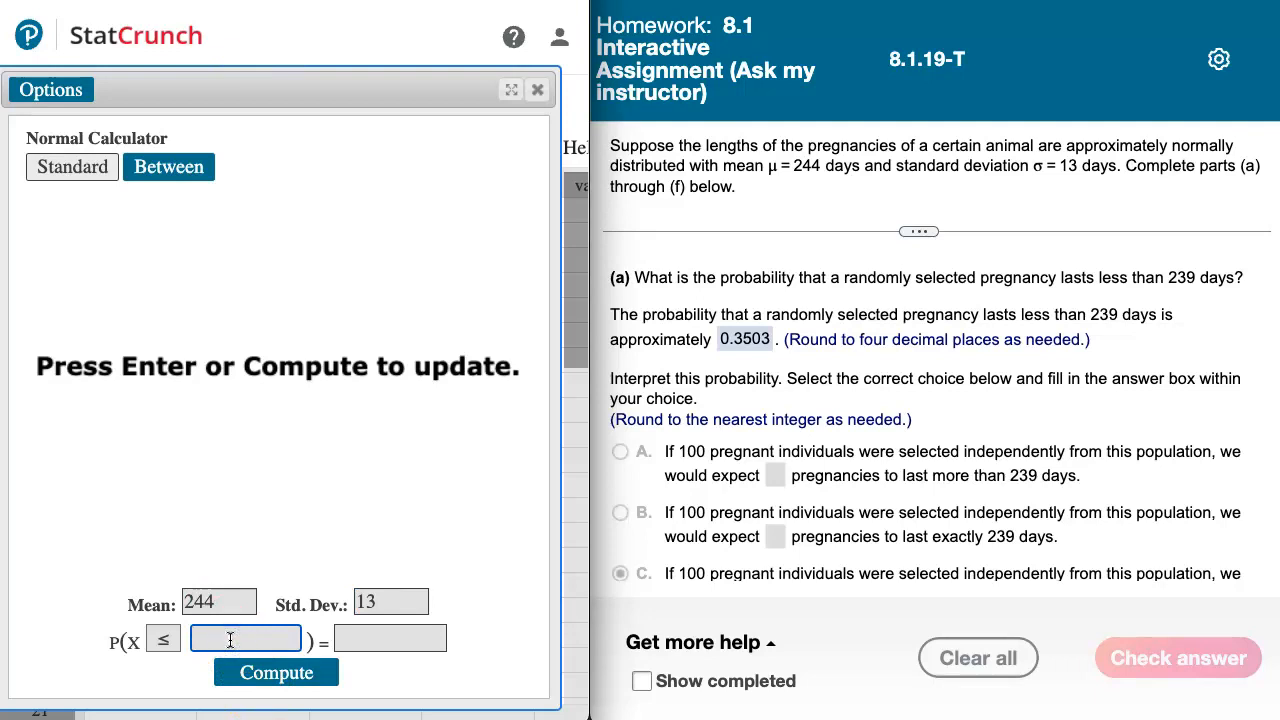
type("239")
left_click(276, 676)
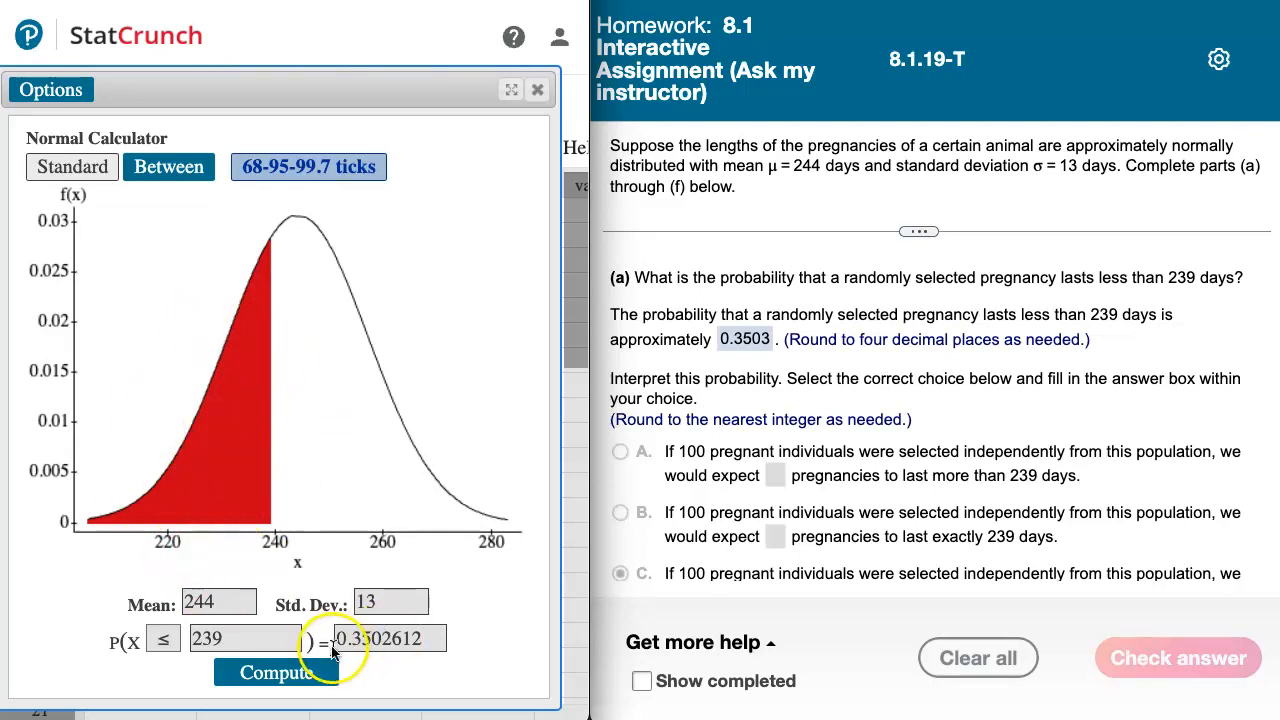
left_click_drag(338, 640, 391, 641)
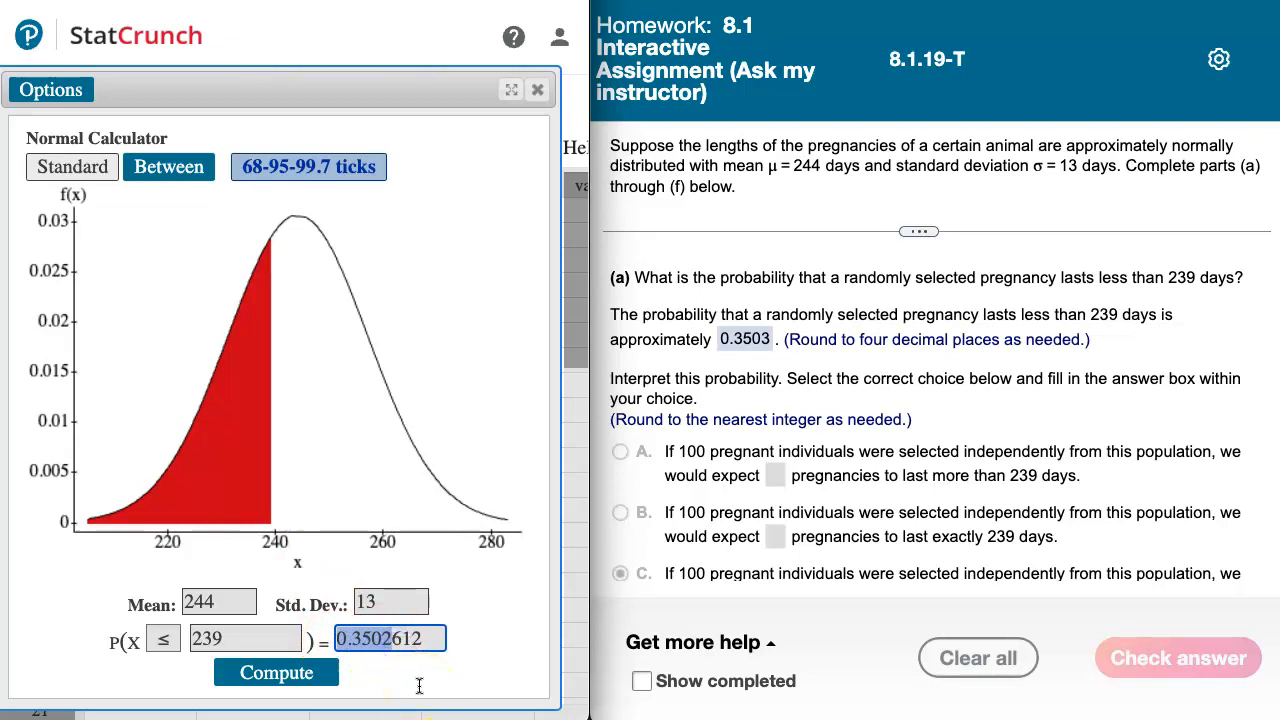
Review the part (a) interpretation and part (b), and consult the textbook formula for the standard deviation of the sample mean.
scroll(936, 430, "down", 2)
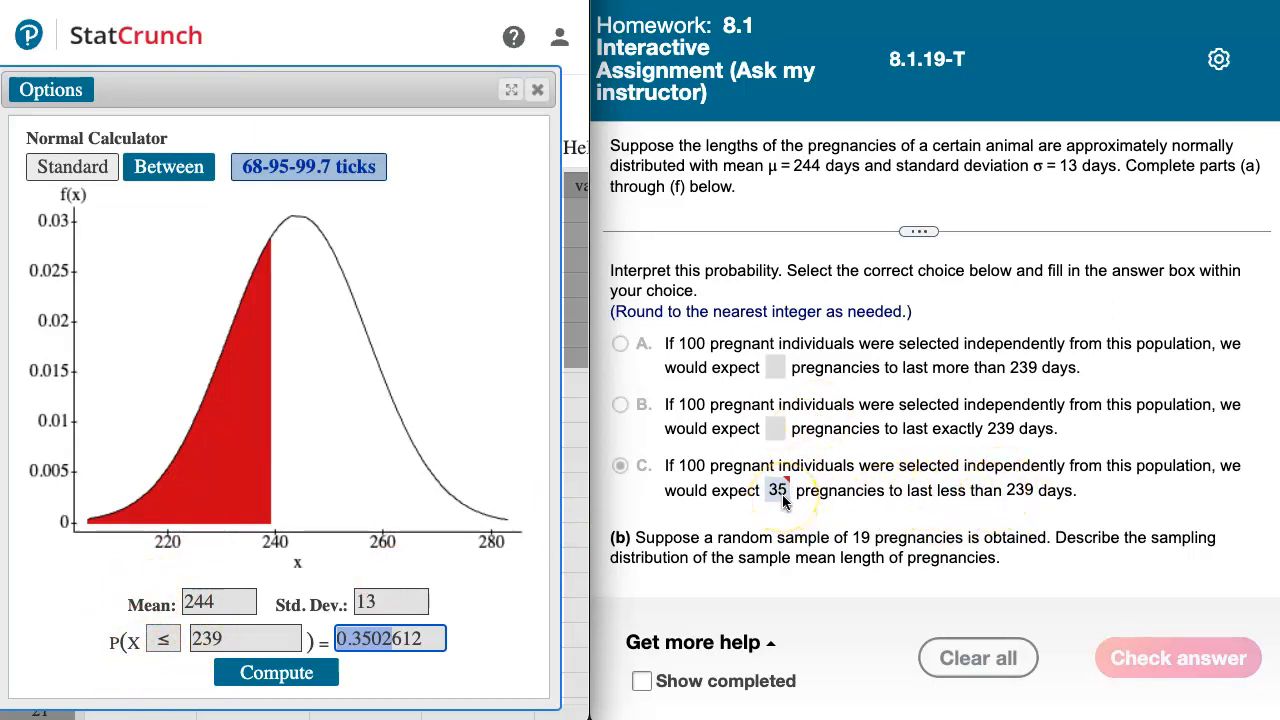
left_click(222, 676)
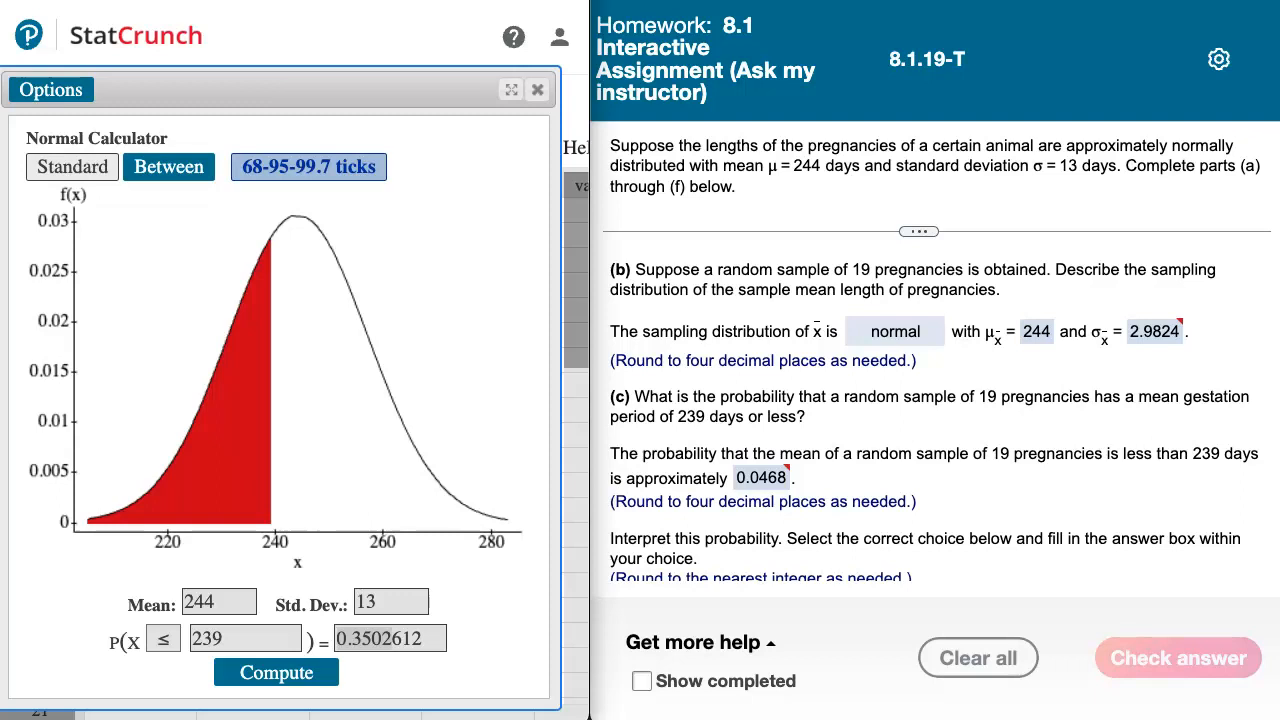
key("super+Tab")
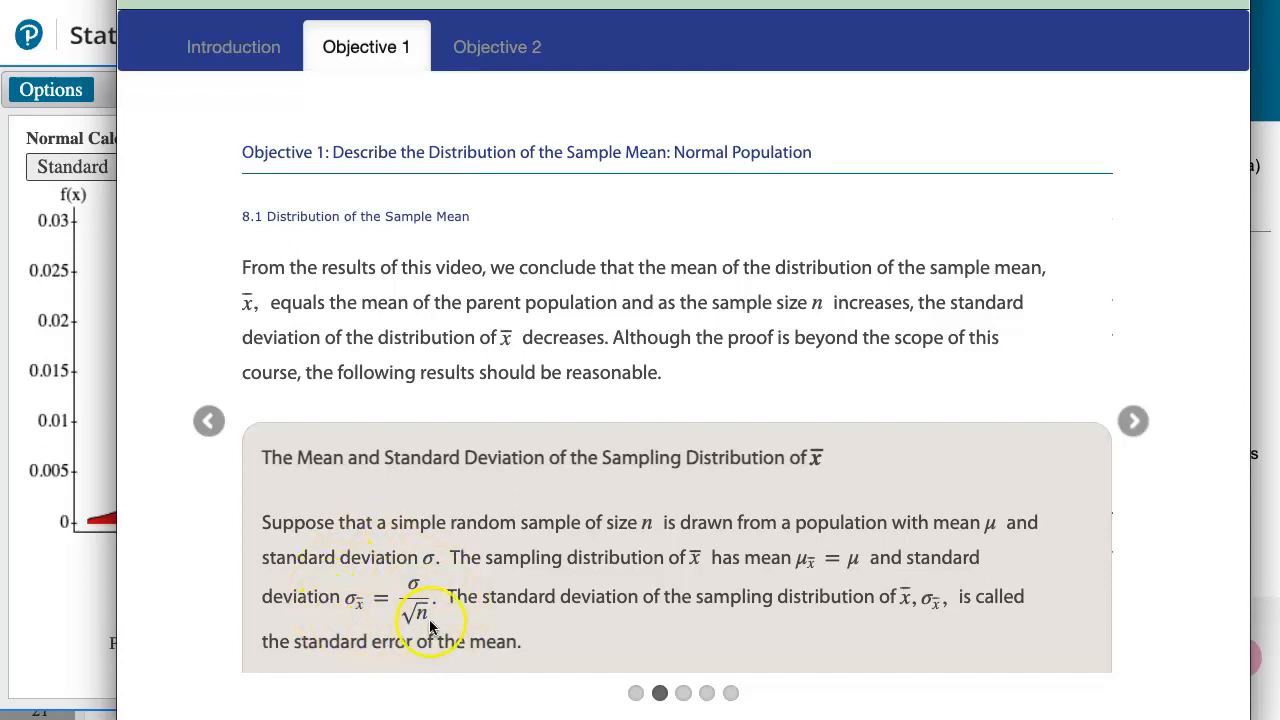
left_click(908, 403)
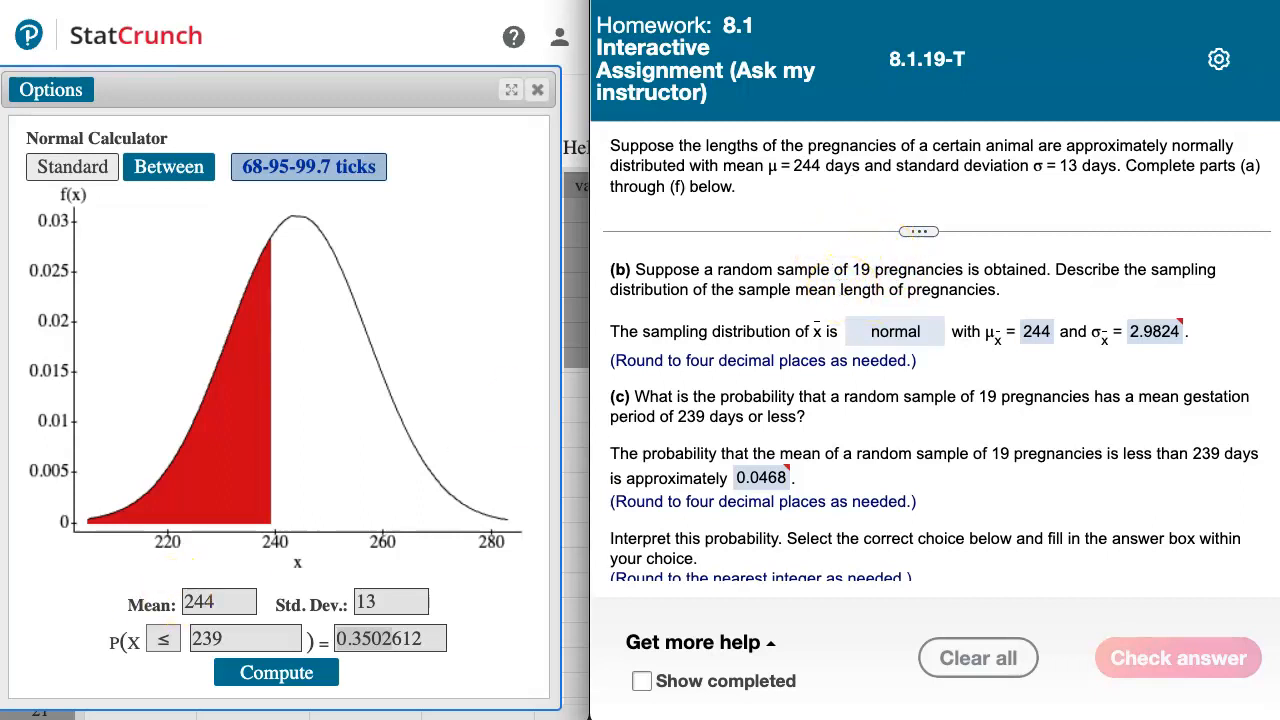
Switch to the Google calculator and compute 13 ÷ √(19) for the part (b) standard error.
key("alt+Tab")
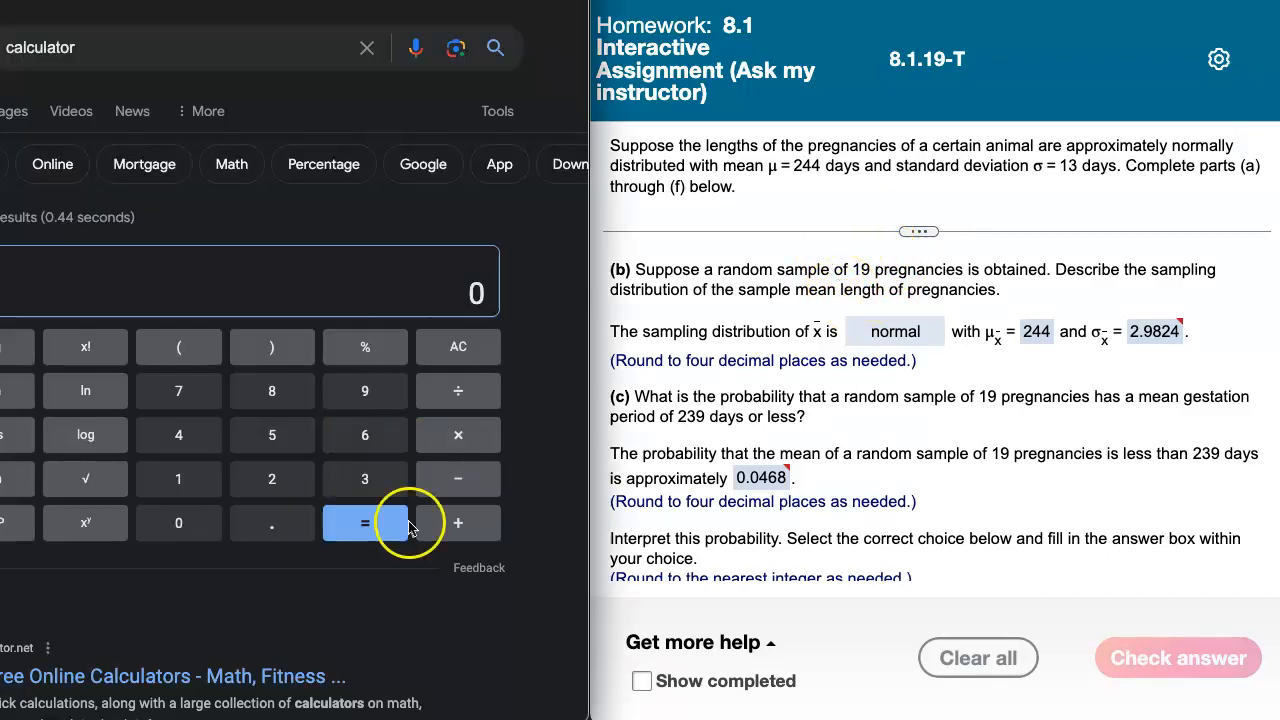
left_click(188, 481)
left_click(364, 479)
left_click(456, 392)
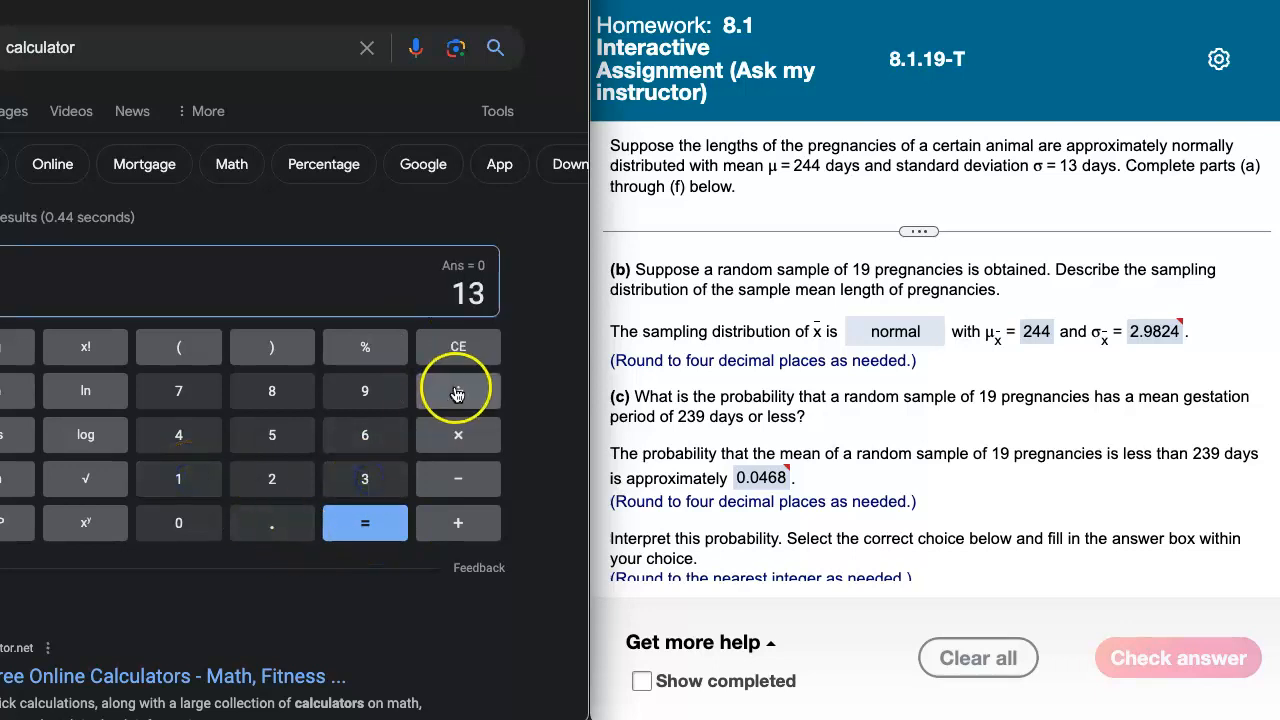
left_click(85, 479)
left_click(181, 481)
left_click(364, 391)
left_click(370, 524)
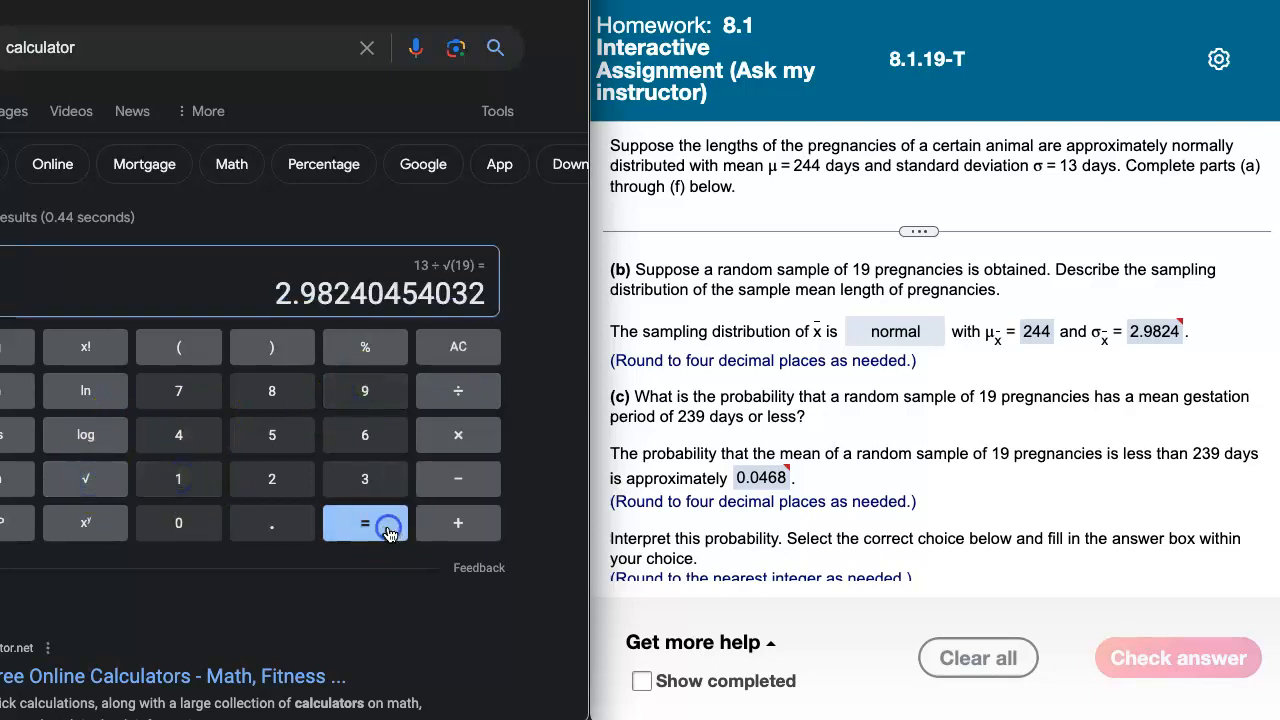
Copy 2.9824 from the Google calculator into StatCrunch's standard deviation, compute P(X ≤ 239), and select the result to four decimals.
left_click_drag(271, 294, 368, 292)
key("ctrl+c")
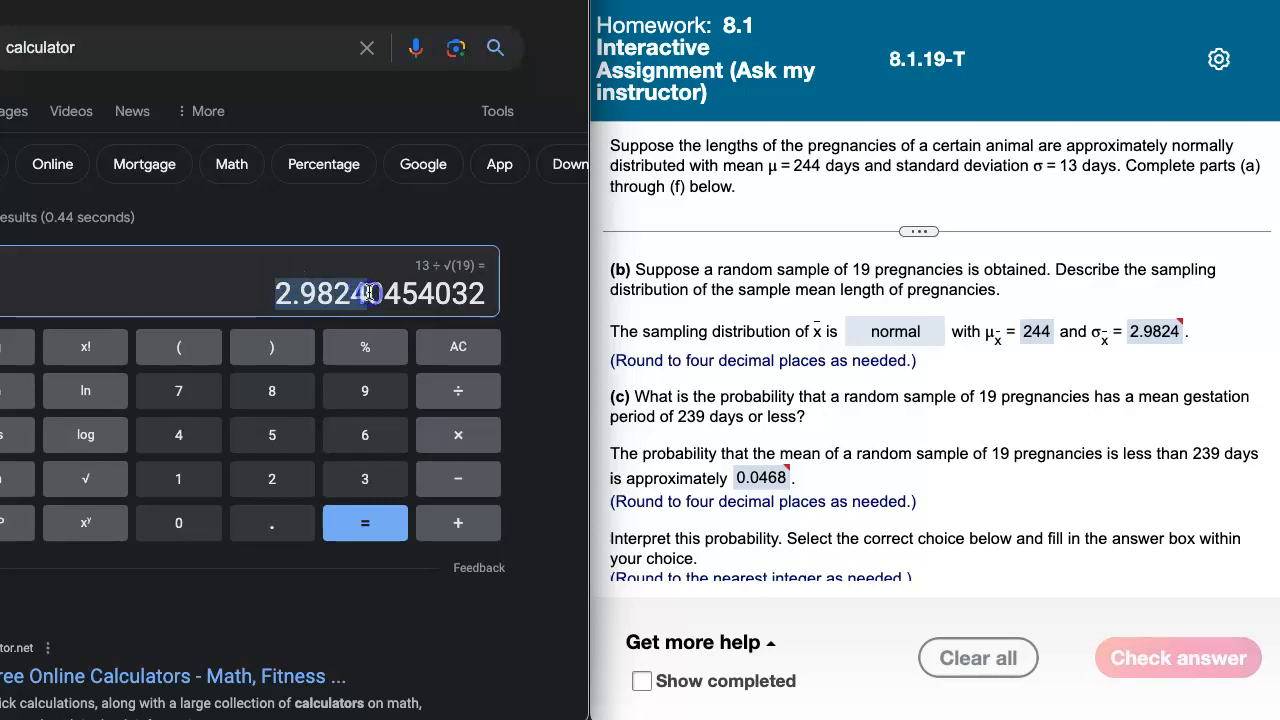
left_click(1157, 352)
left_click(735, 367)
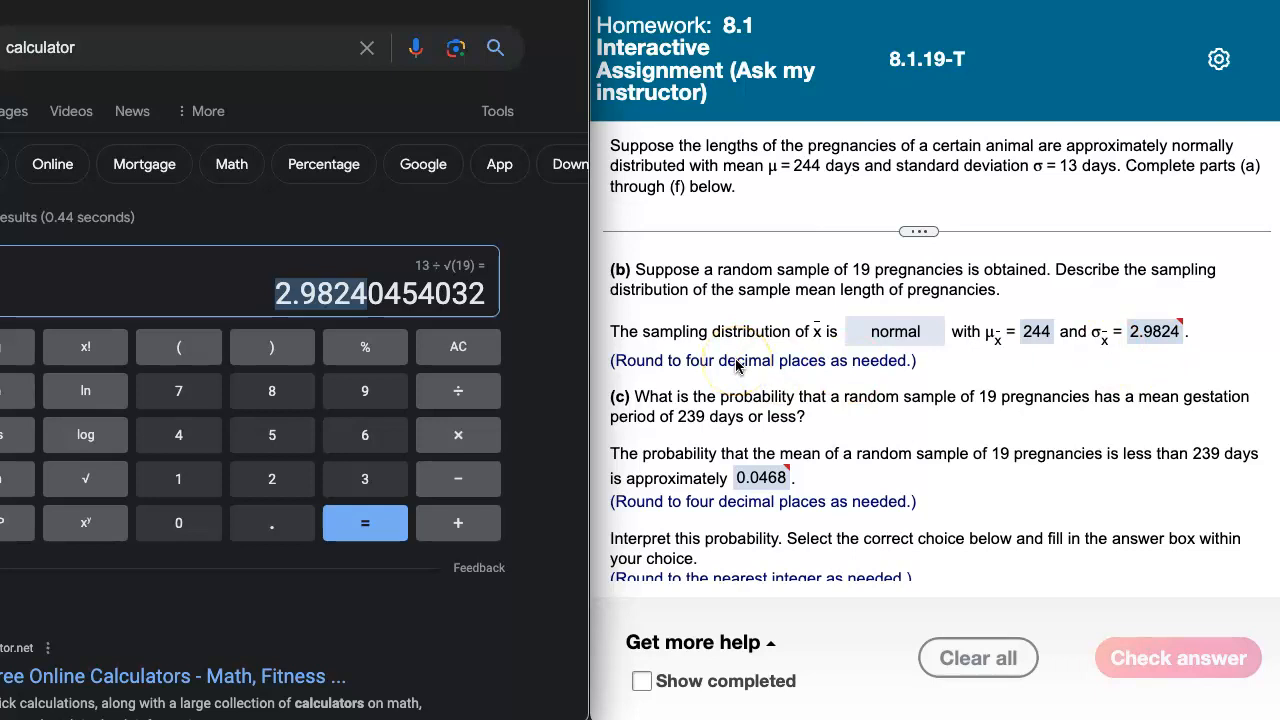
key("ctrl+Tab")
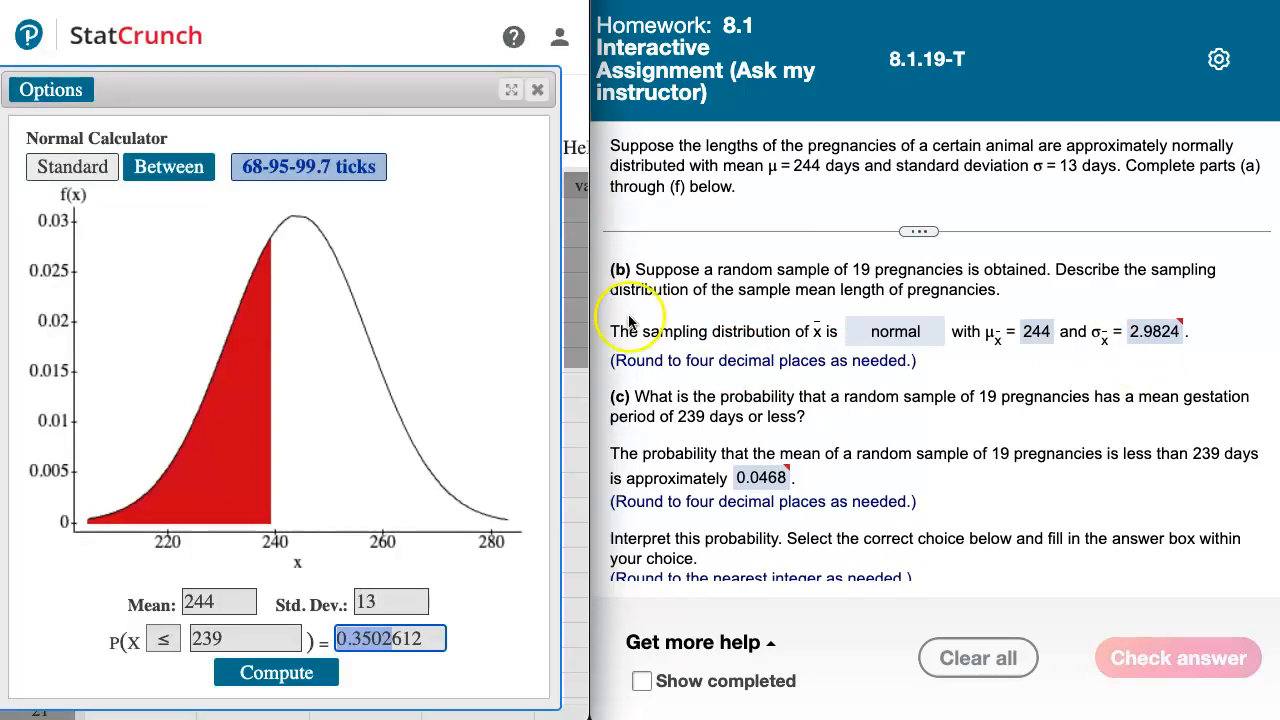
left_click(367, 601)
key("ctrl+v")
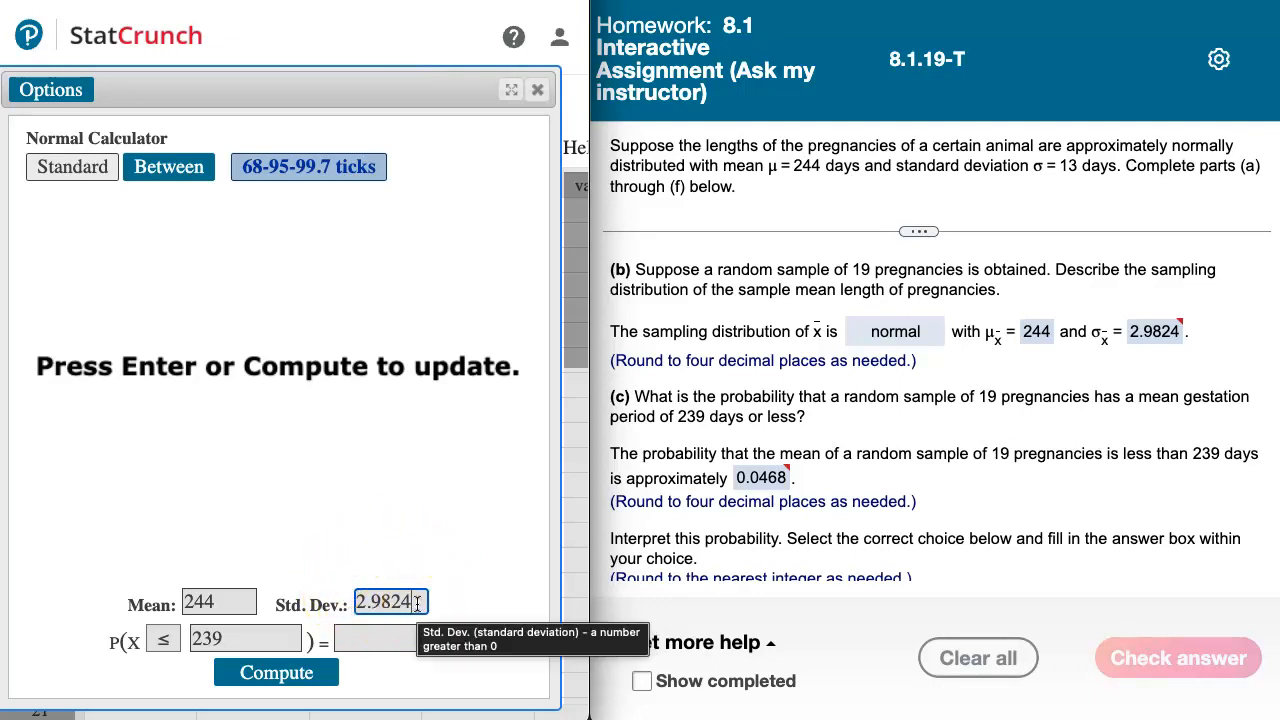
left_click(262, 675)
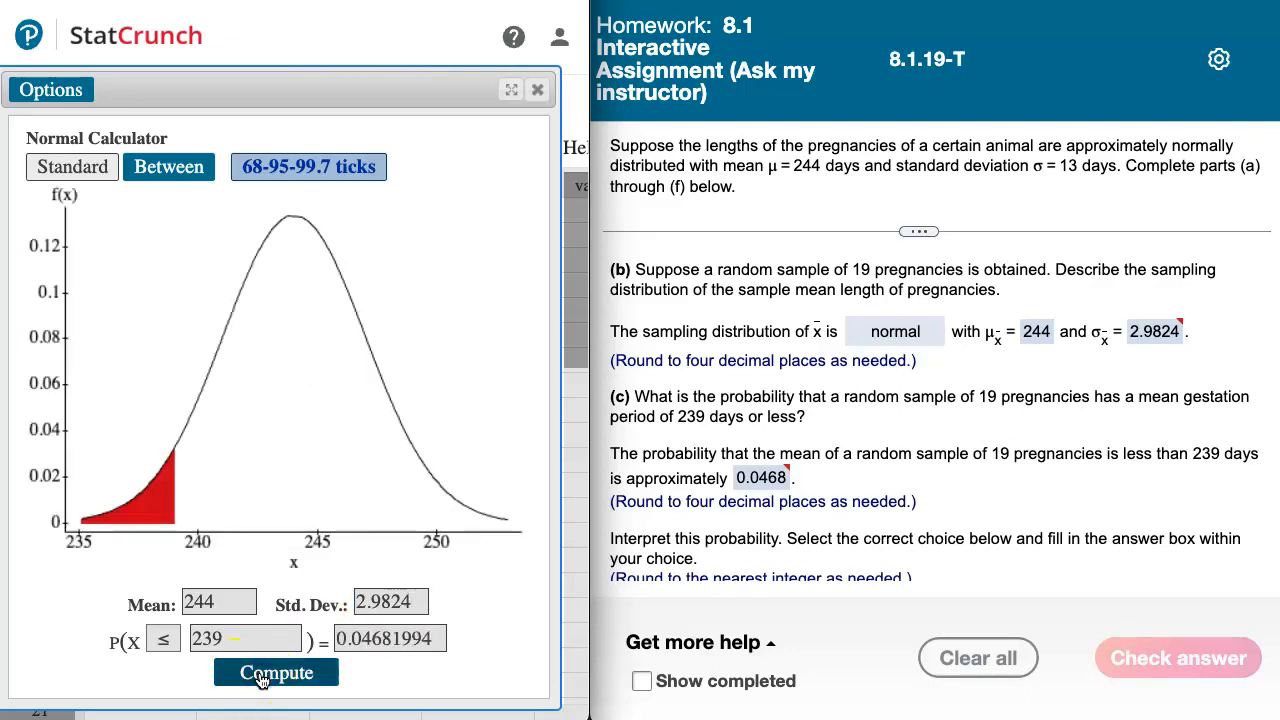
left_click_drag(337, 639, 395, 641)
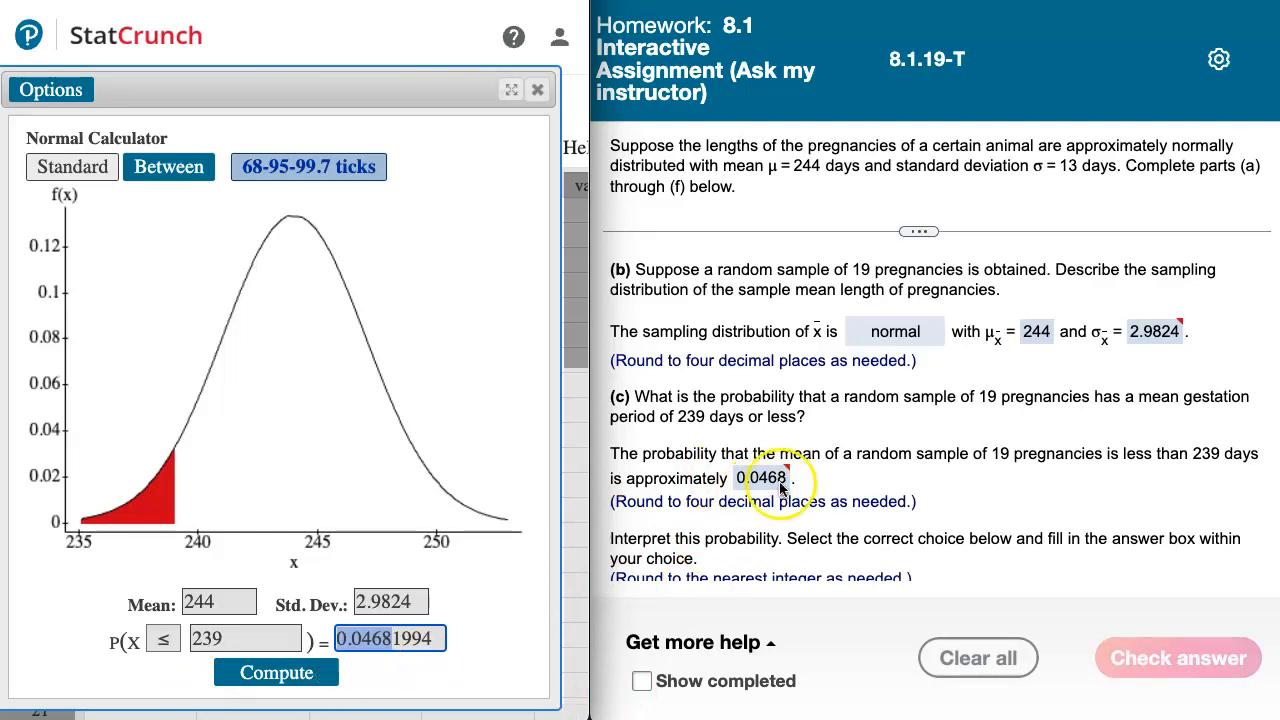
Go on to part (d) and compute 13 ÷ √(39) in the Google calculator.
scroll(872, 505, "down", 3)
scroll(872, 505, "down", 1)
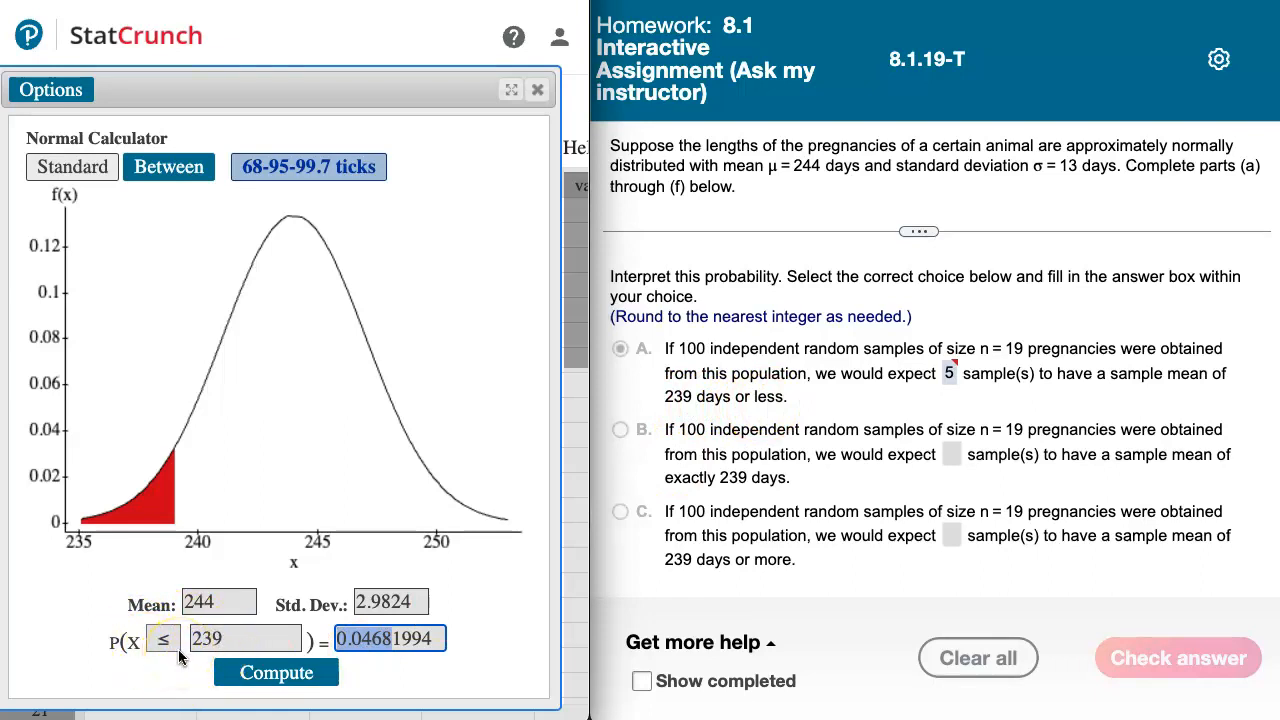
scroll(953, 469, "down", 5)
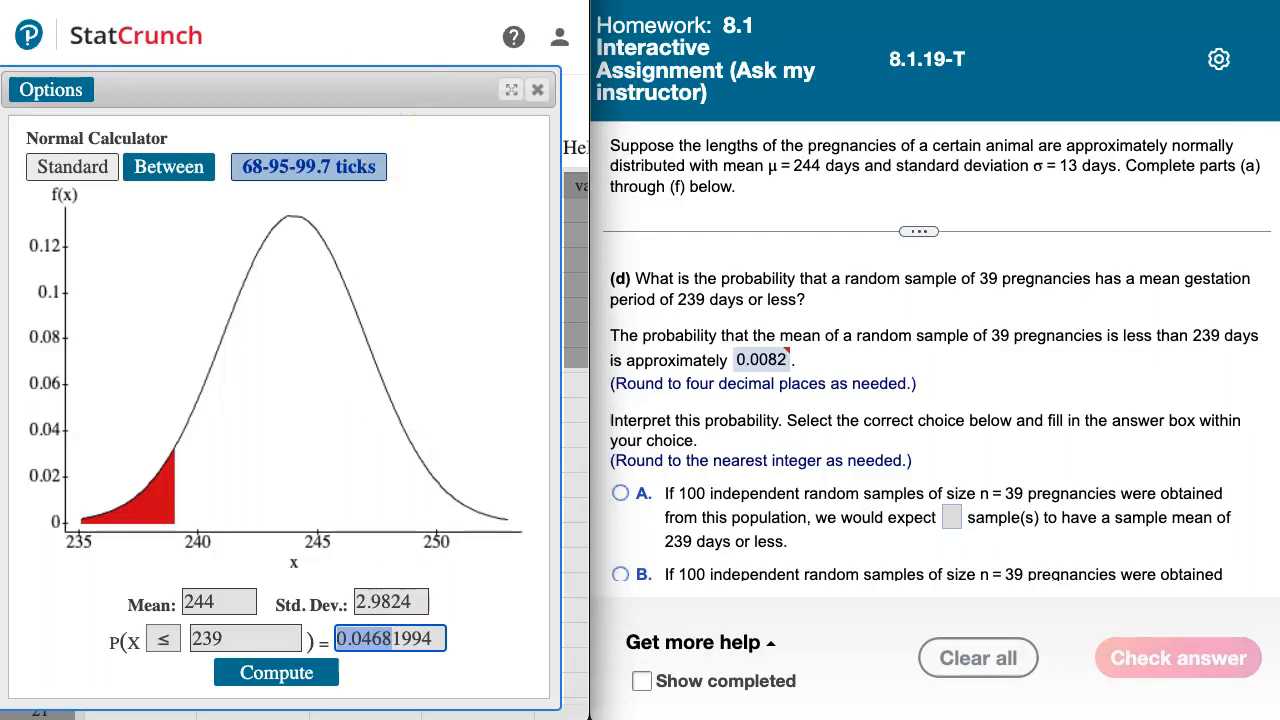
left_click(410, 1)
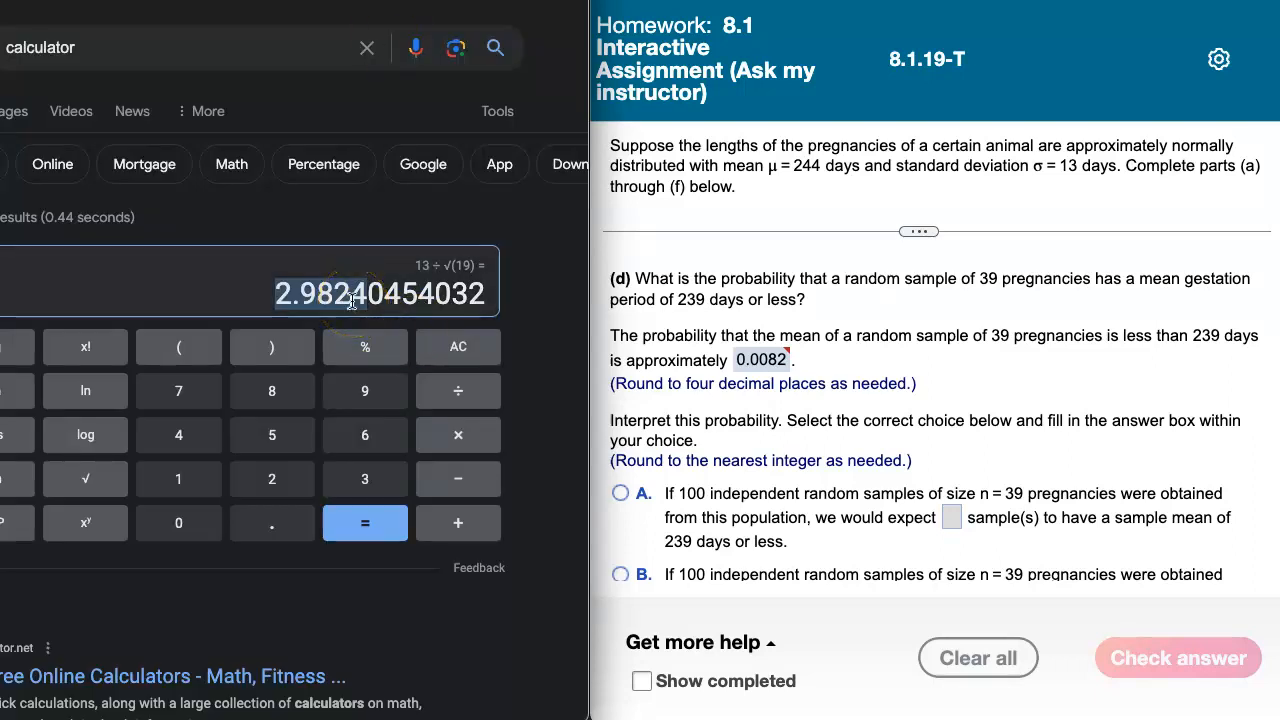
key("BackSpace")
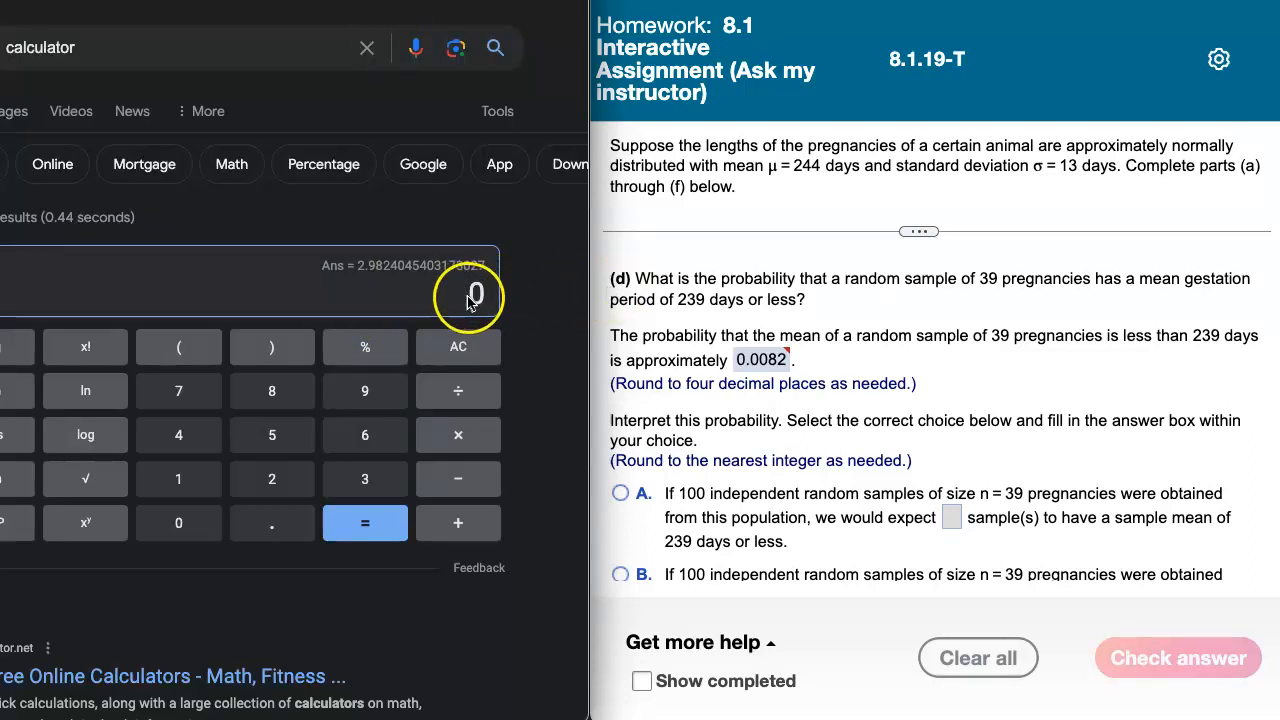
type("13")
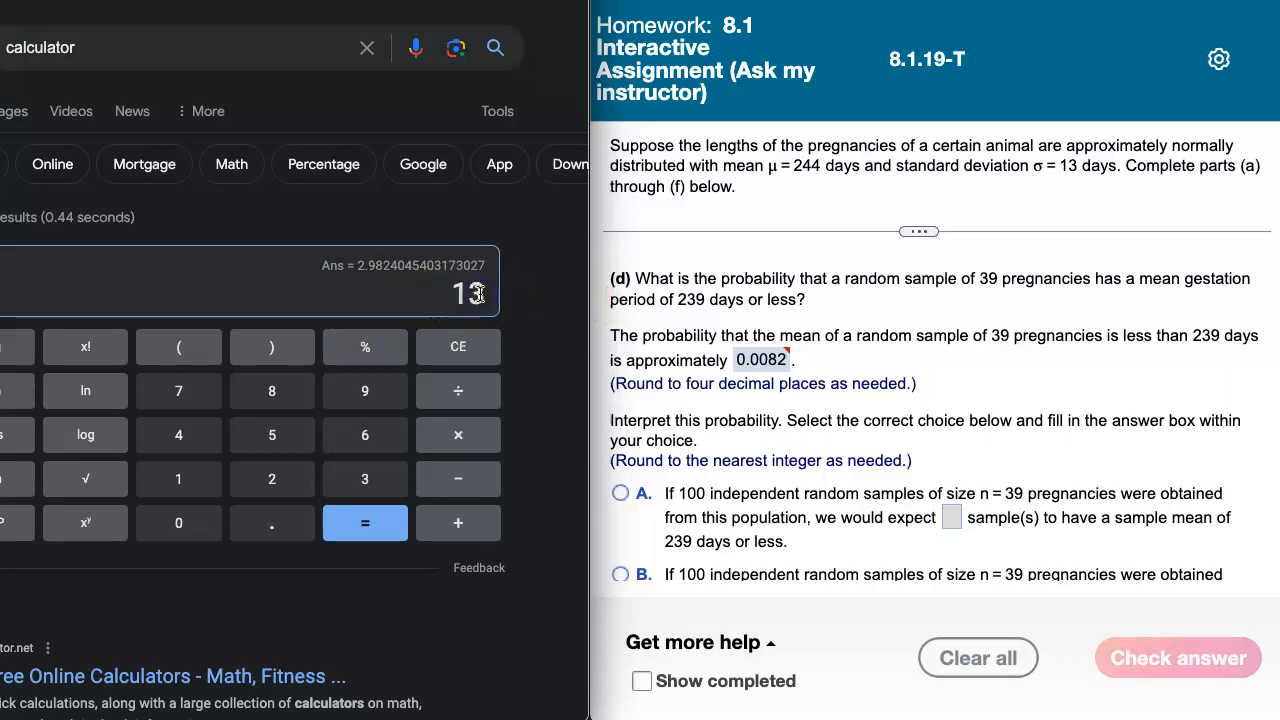
type("/")
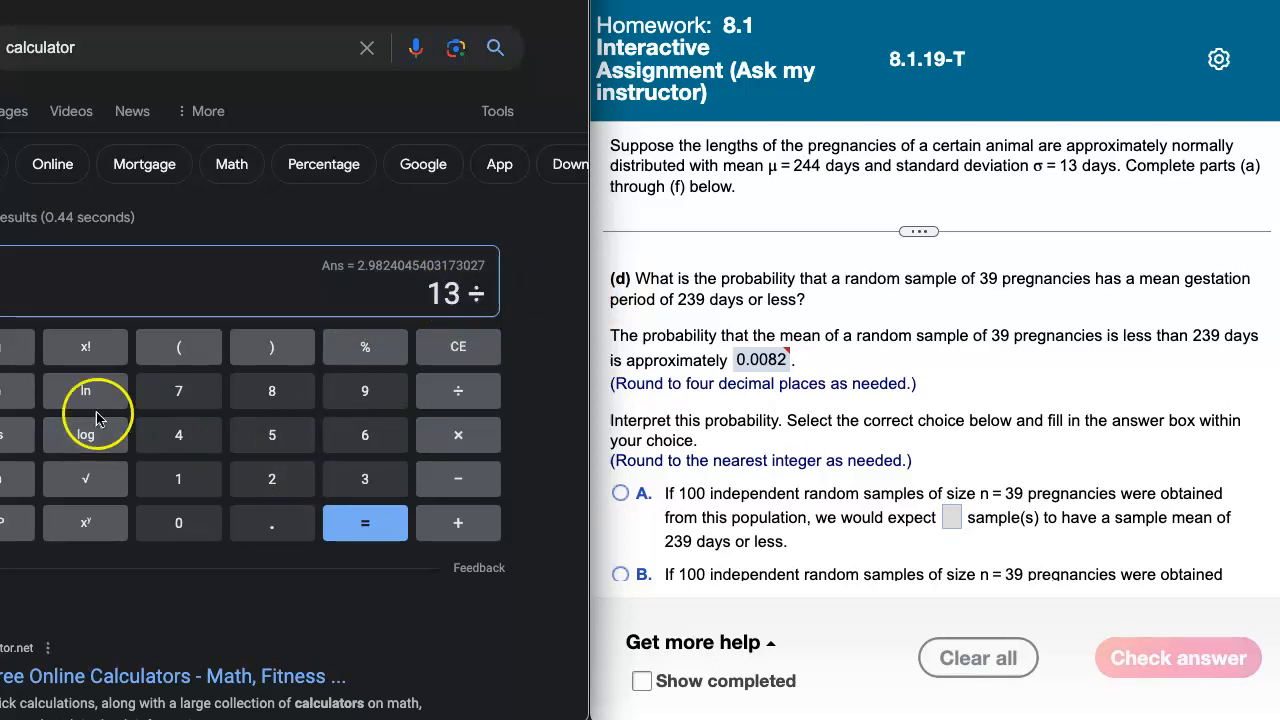
left_click(90, 485)
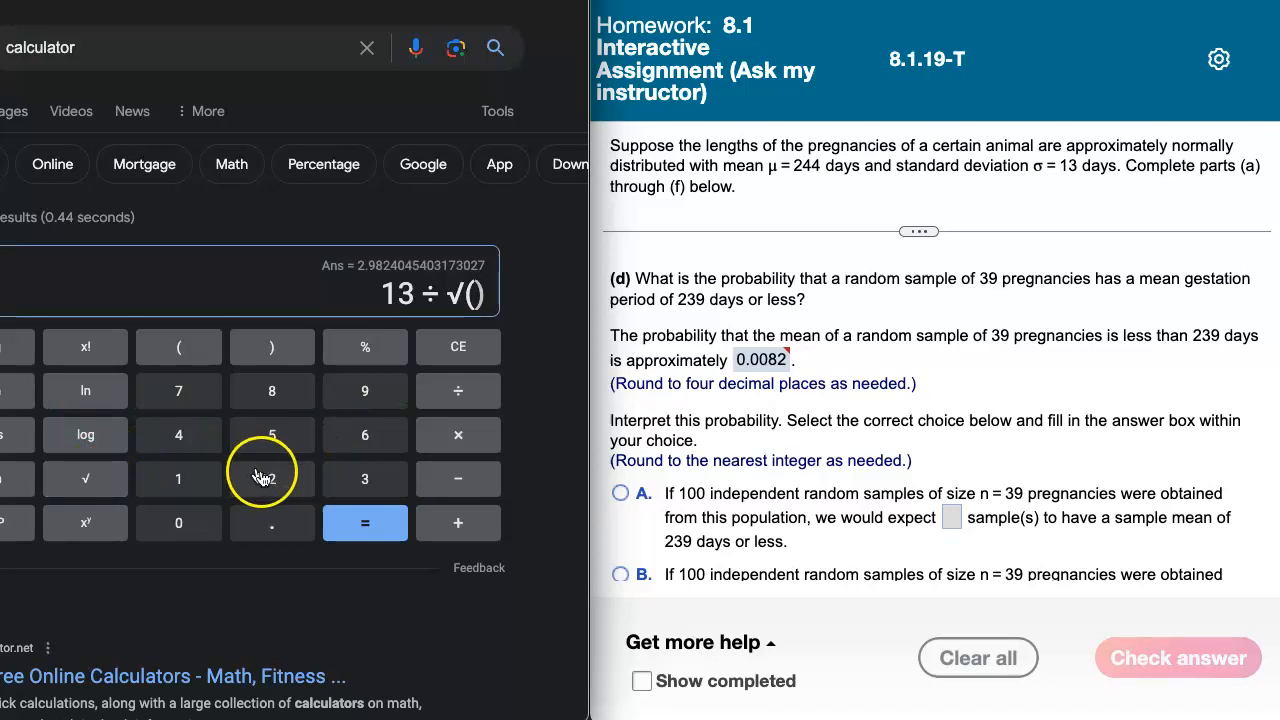
left_click(345, 481)
left_click(366, 400)
left_click(365, 523)
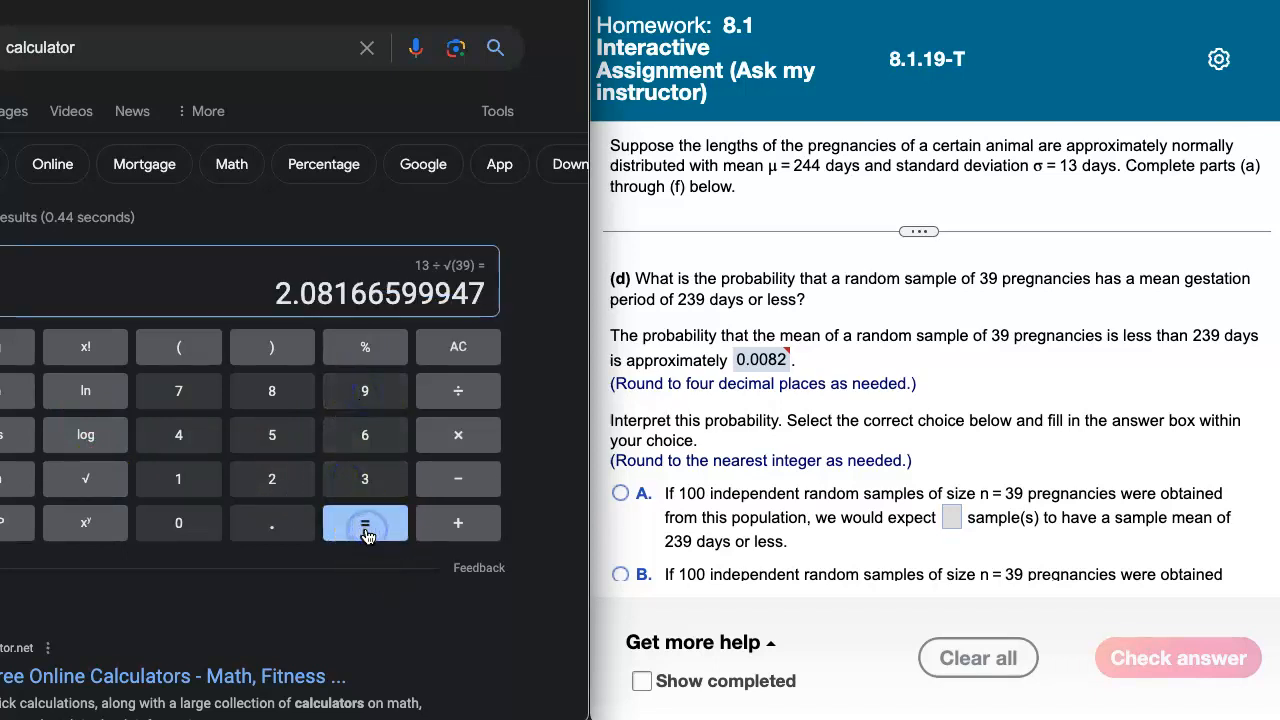
Carry the new standard error into StatCrunch's Normal calculator as standard deviation 2.08167 and compute P(X ≤ 239).
left_click_drag(268, 294, 381, 294)
key("ctrl+c")
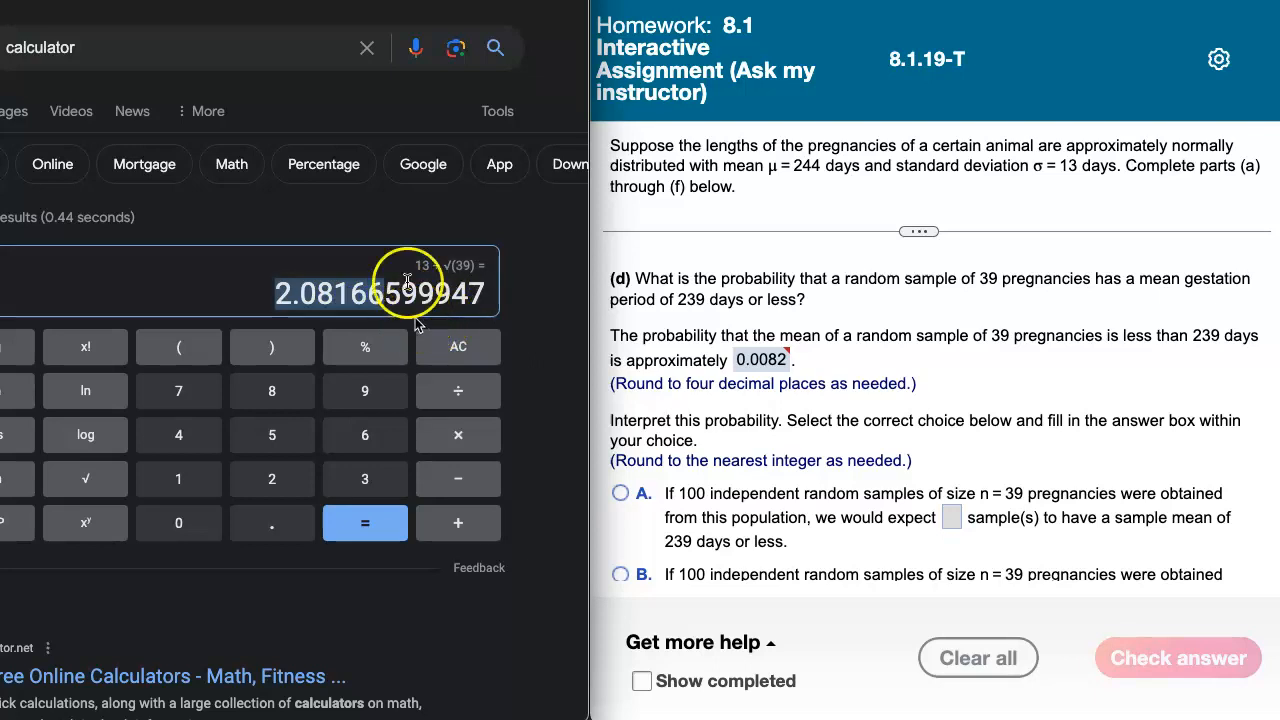
left_click(170, 2)
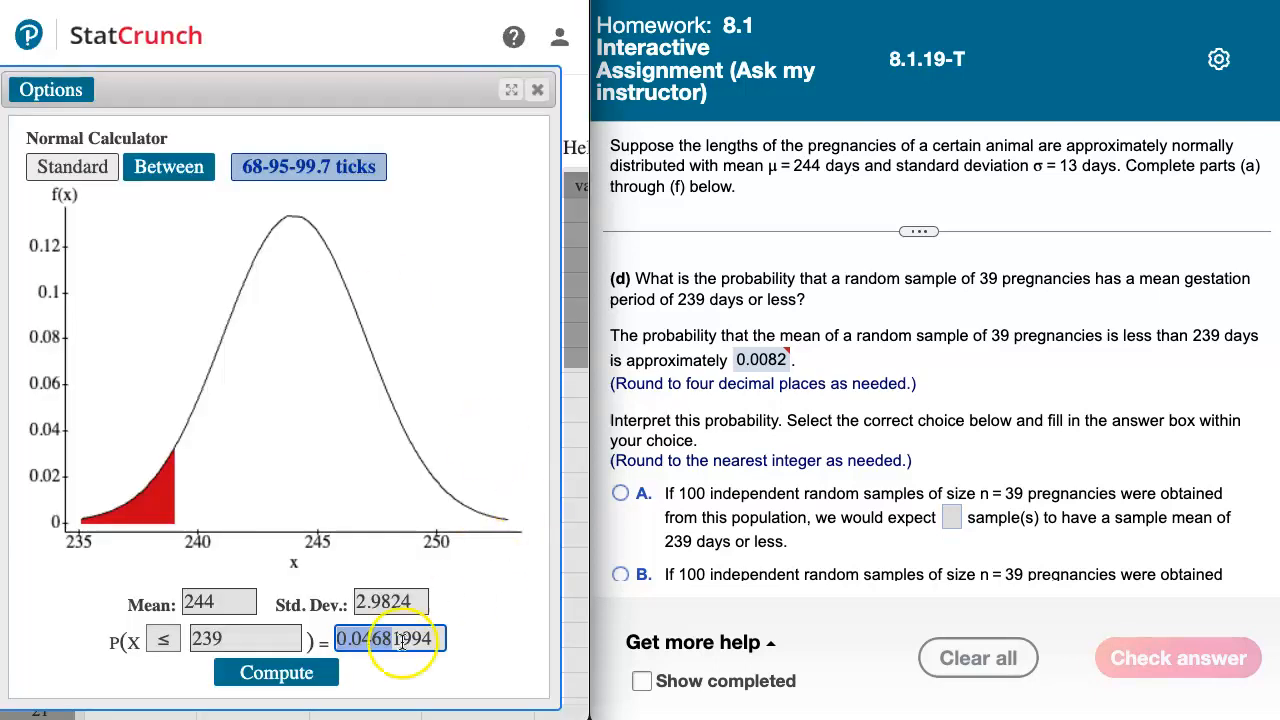
double_click(377, 602)
key("ctrl+v")
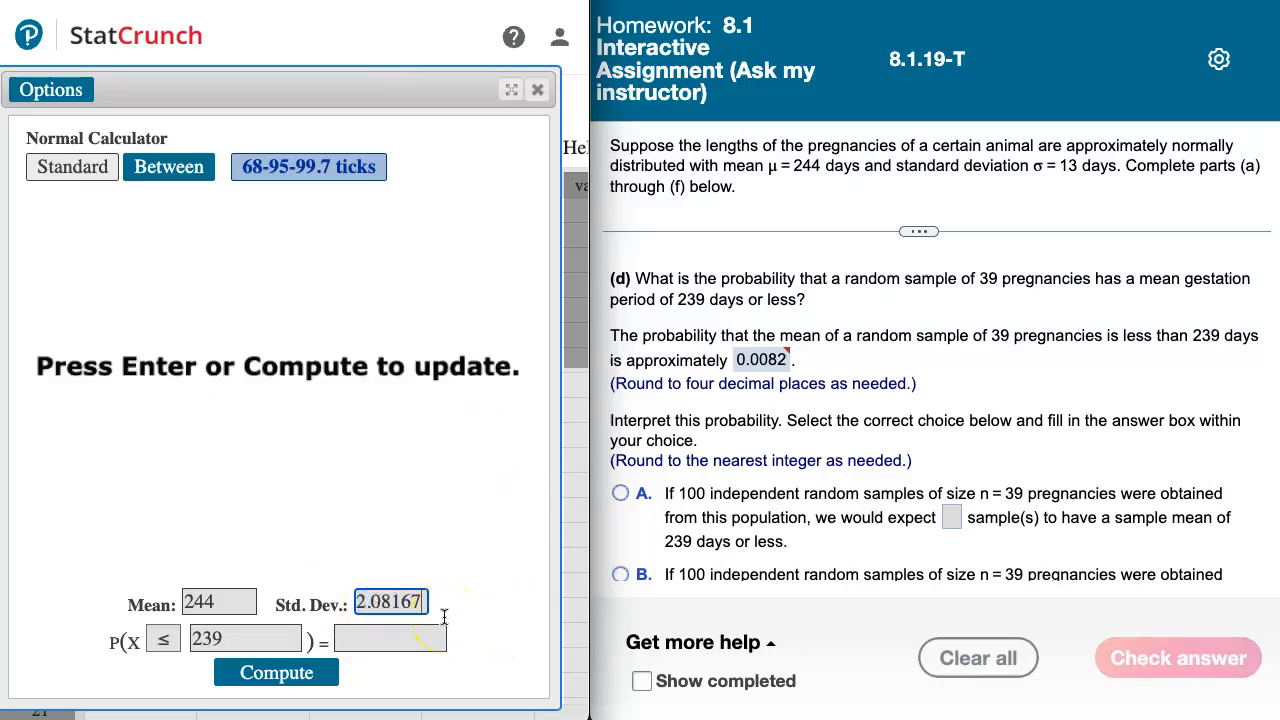
left_click(277, 677)
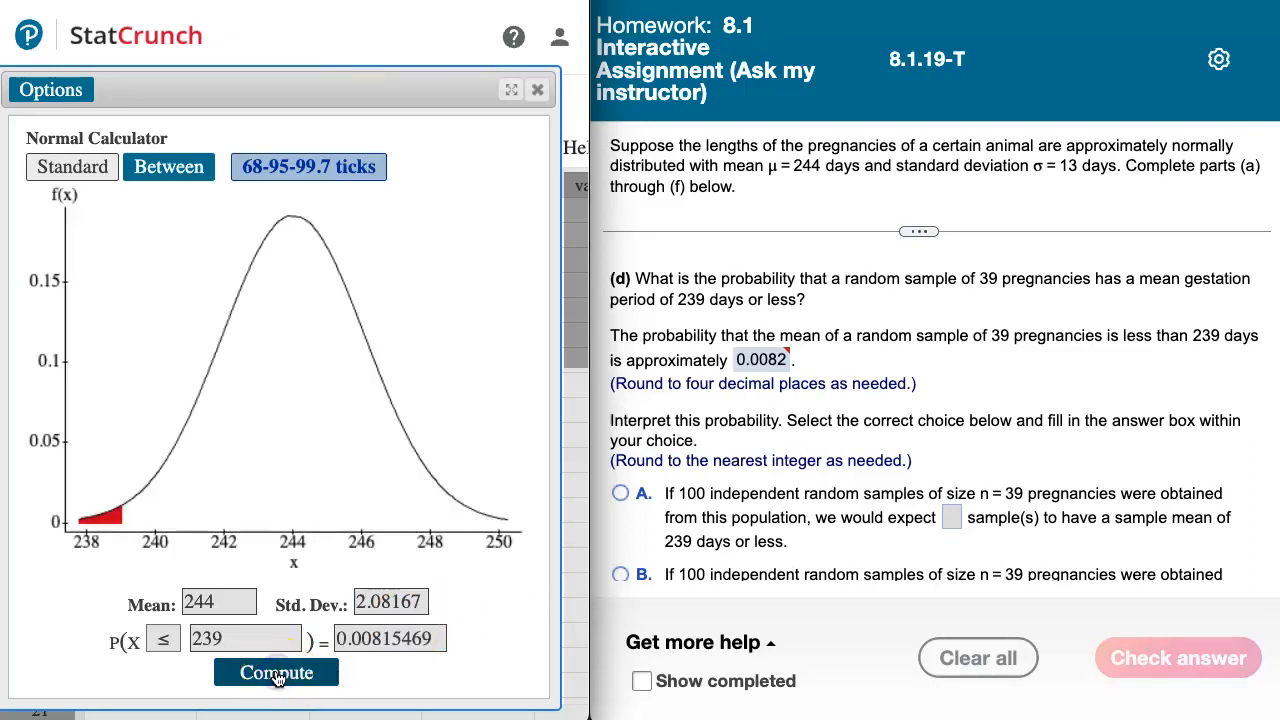
double_click(392, 641)
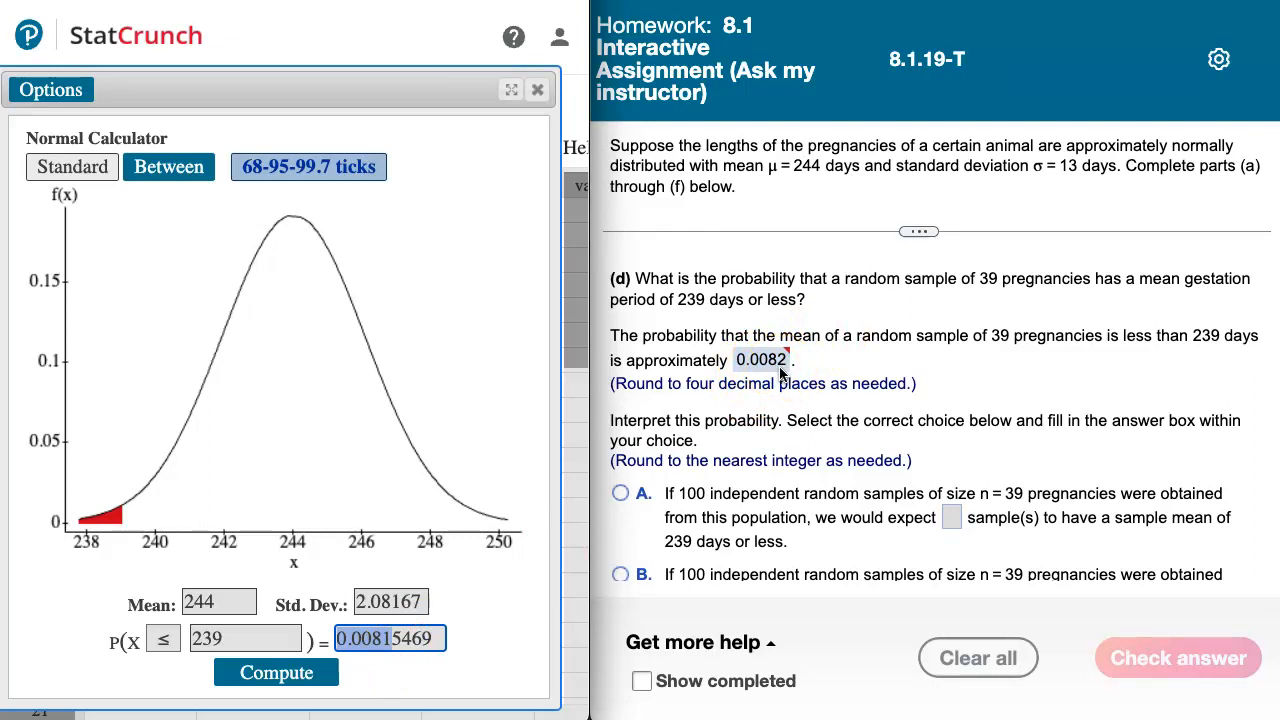
Answer the part (d) interpretation with choice A, entering 1 as the expected number of samples.
scroll(800, 445, "down", 3)
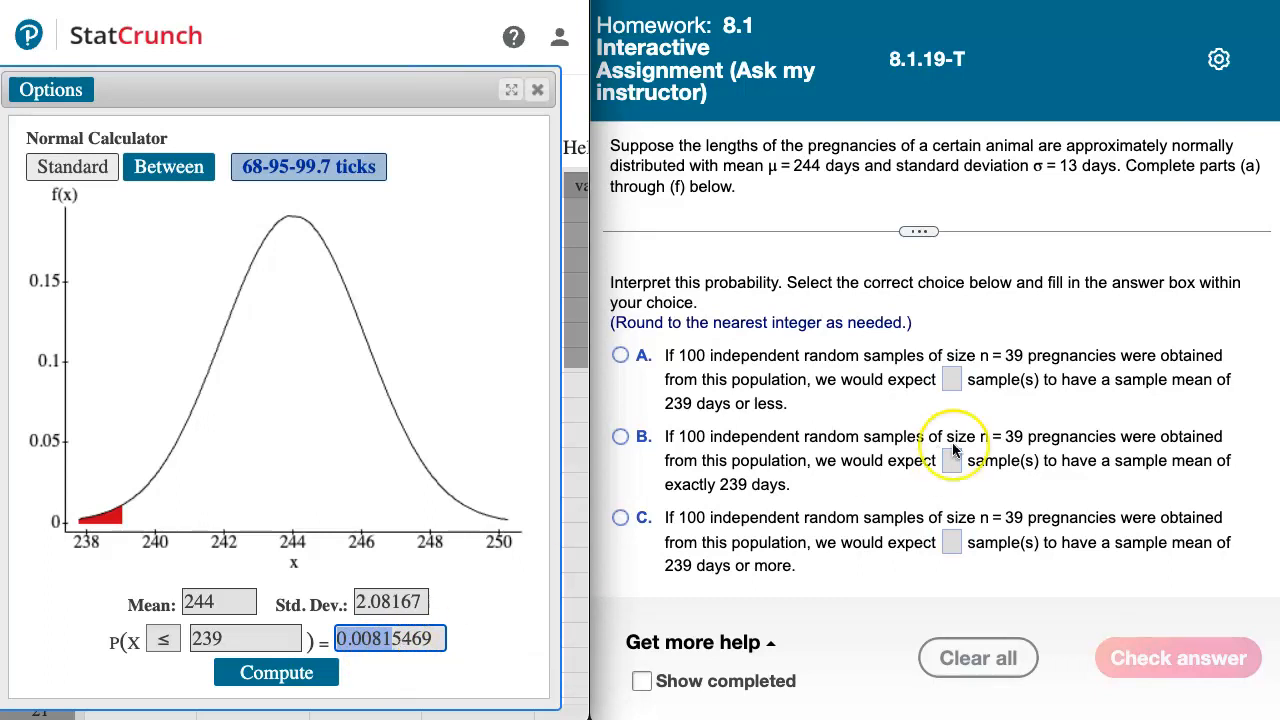
left_click(952, 380)
type("1")
scroll(955, 385, "down", 1)
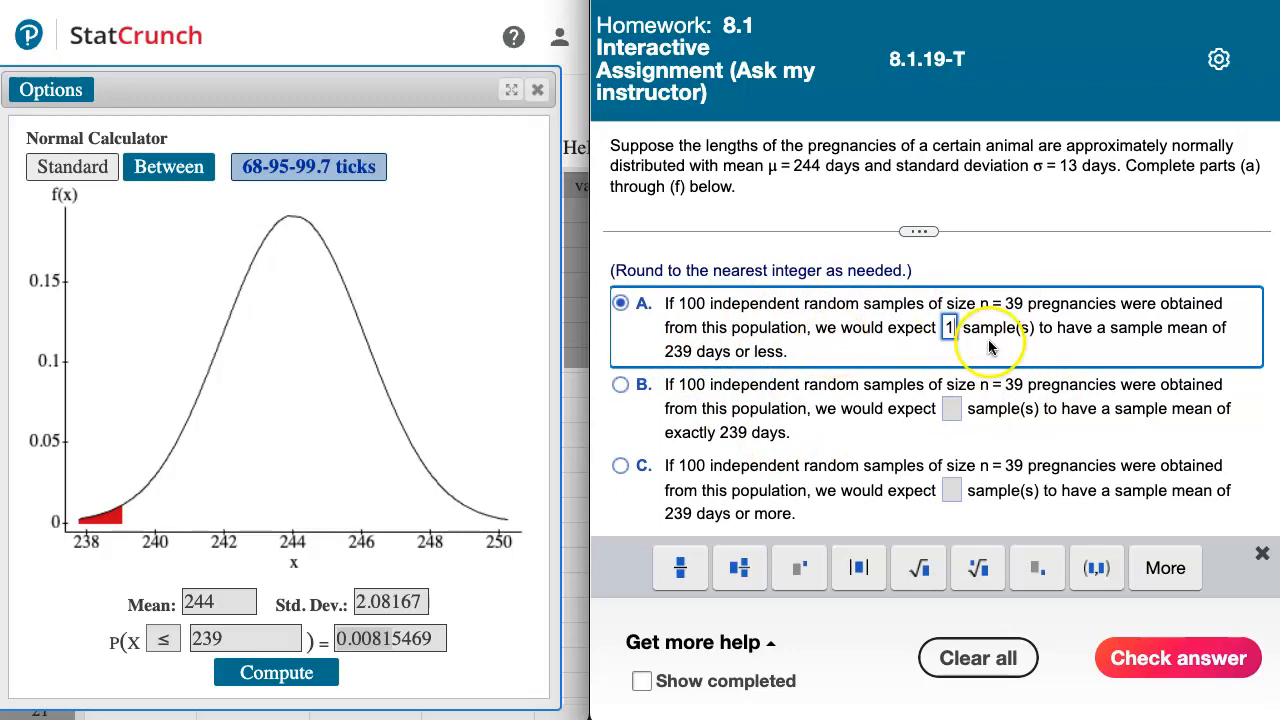
Submit the part (d) interpretation, and complete and submit part (e) with "unusual" and "less than" as the two choices.
left_click(1148, 650)
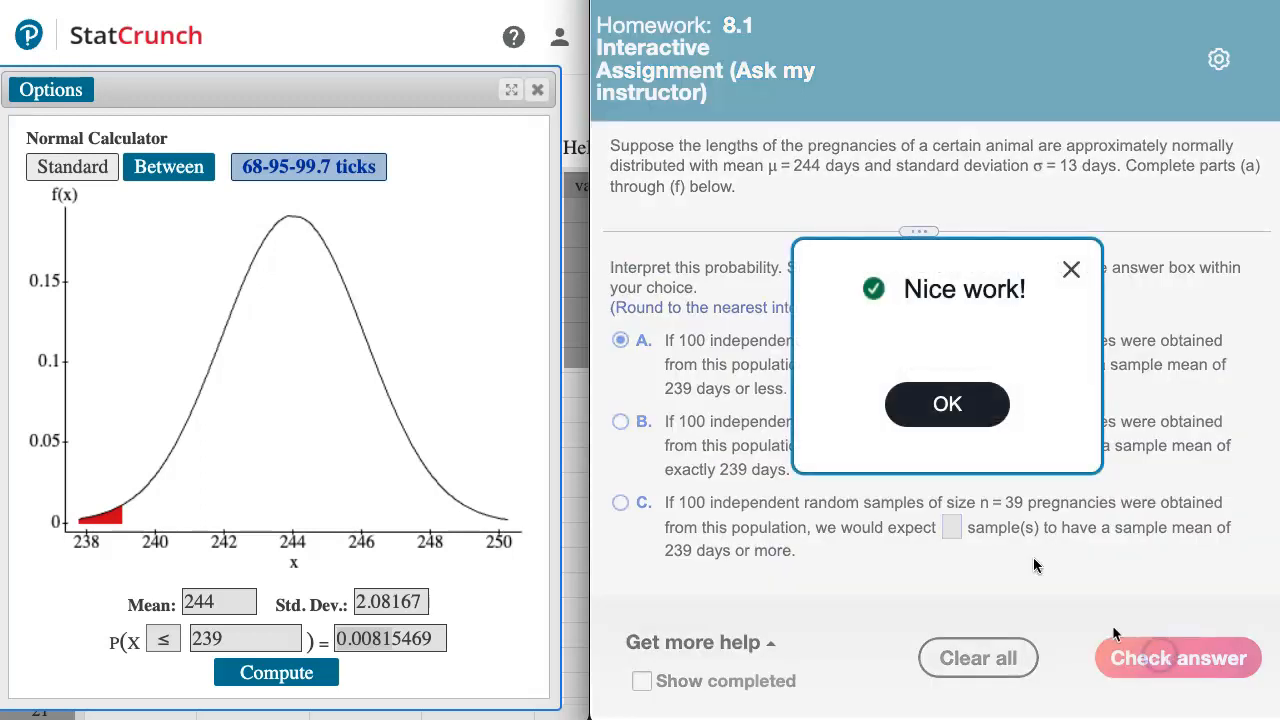
left_click(945, 402)
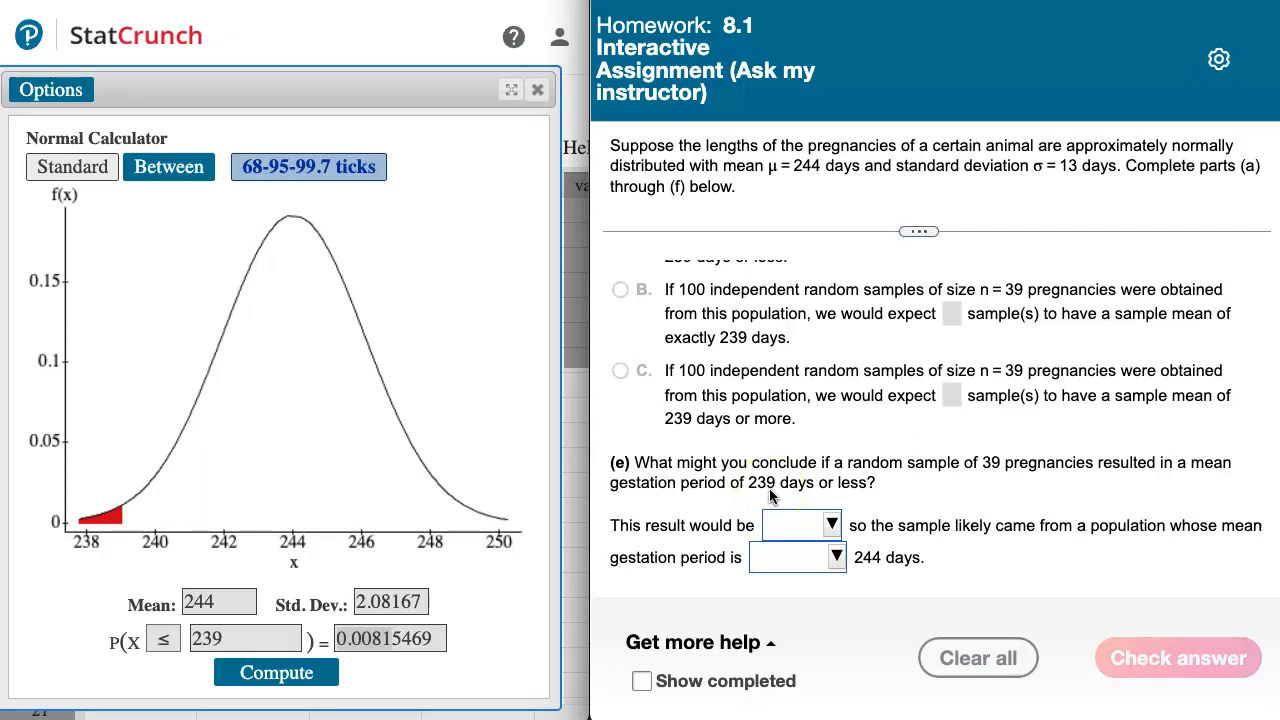
left_click(835, 526)
left_click(836, 673)
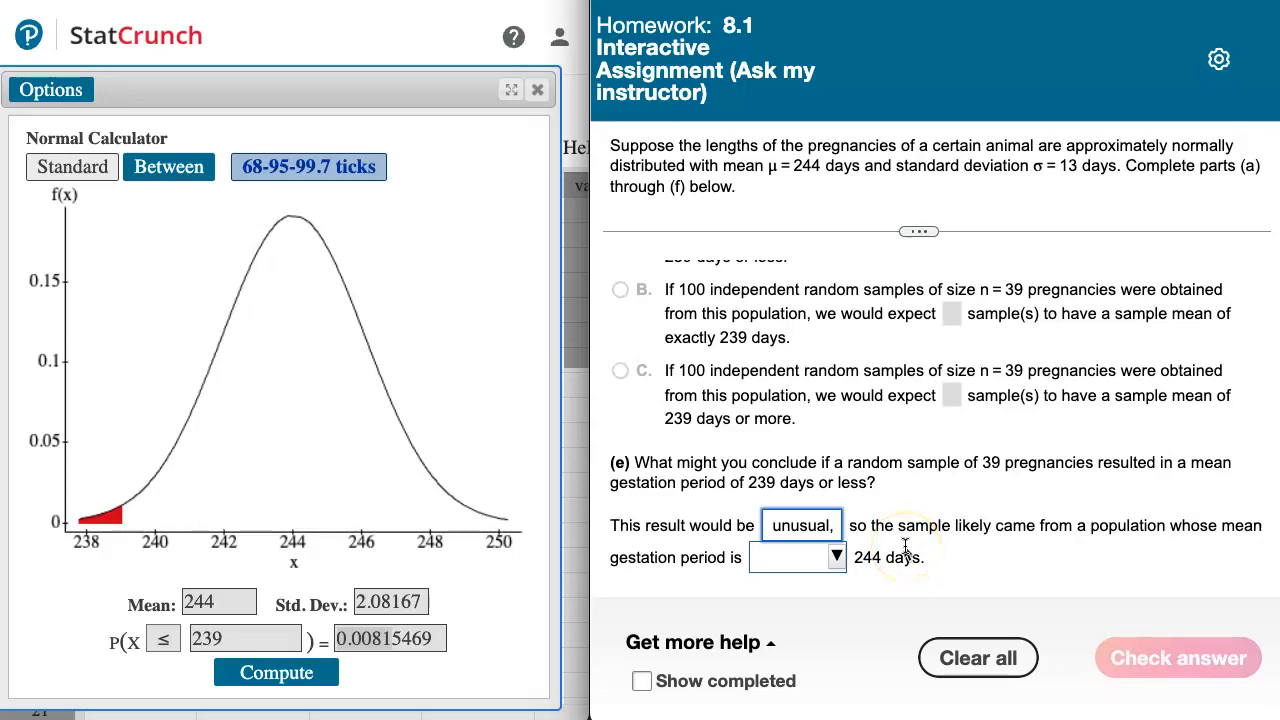
left_click(837, 559)
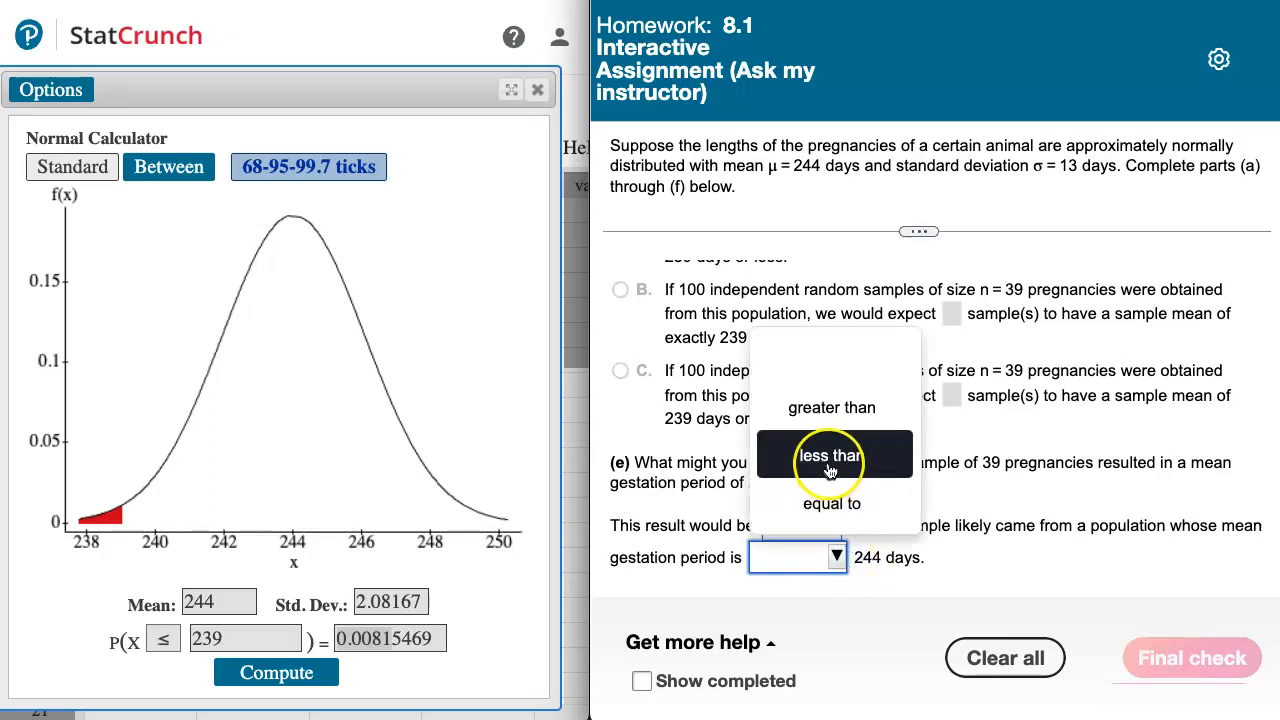
left_click(828, 462)
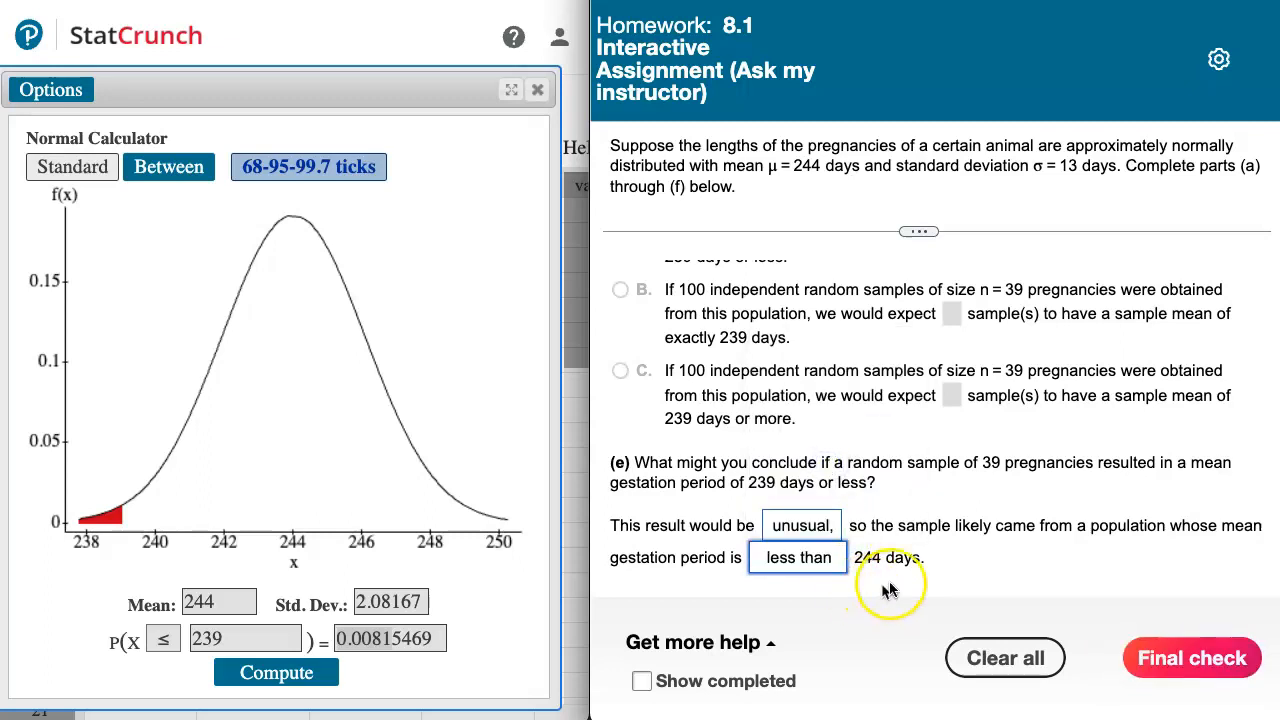
left_click(1165, 660)
left_click(933, 400)
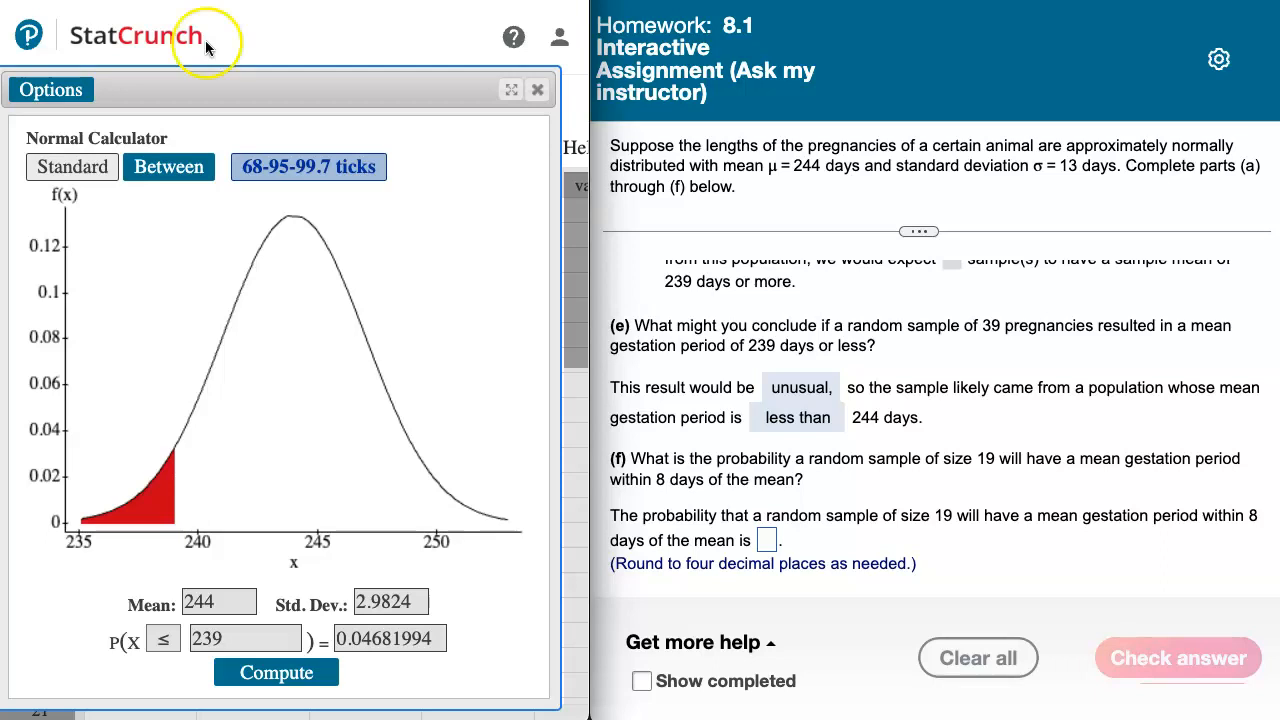
Switch StatCrunch's Normal calculator to Between mode and compute P(236 ≤ X ≤ 252) for part (f).
left_click(170, 168)
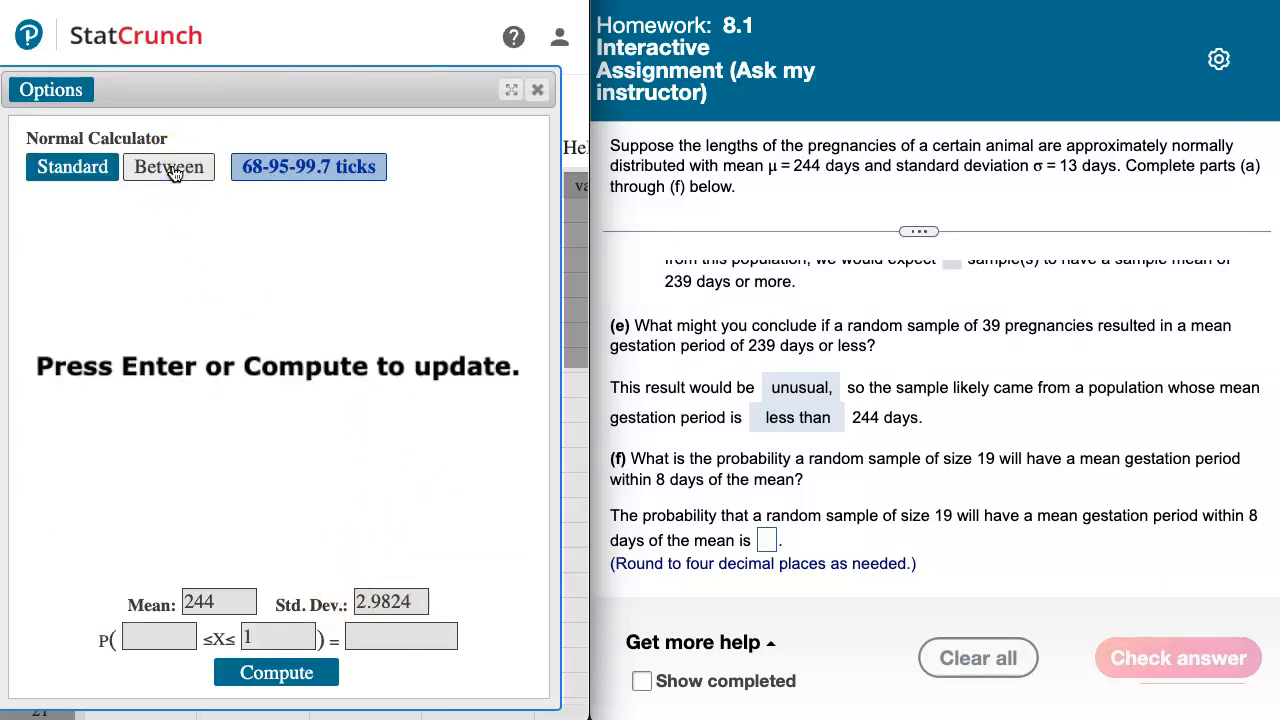
left_click(153, 637)
left_click(63, 600)
left_click(149, 648)
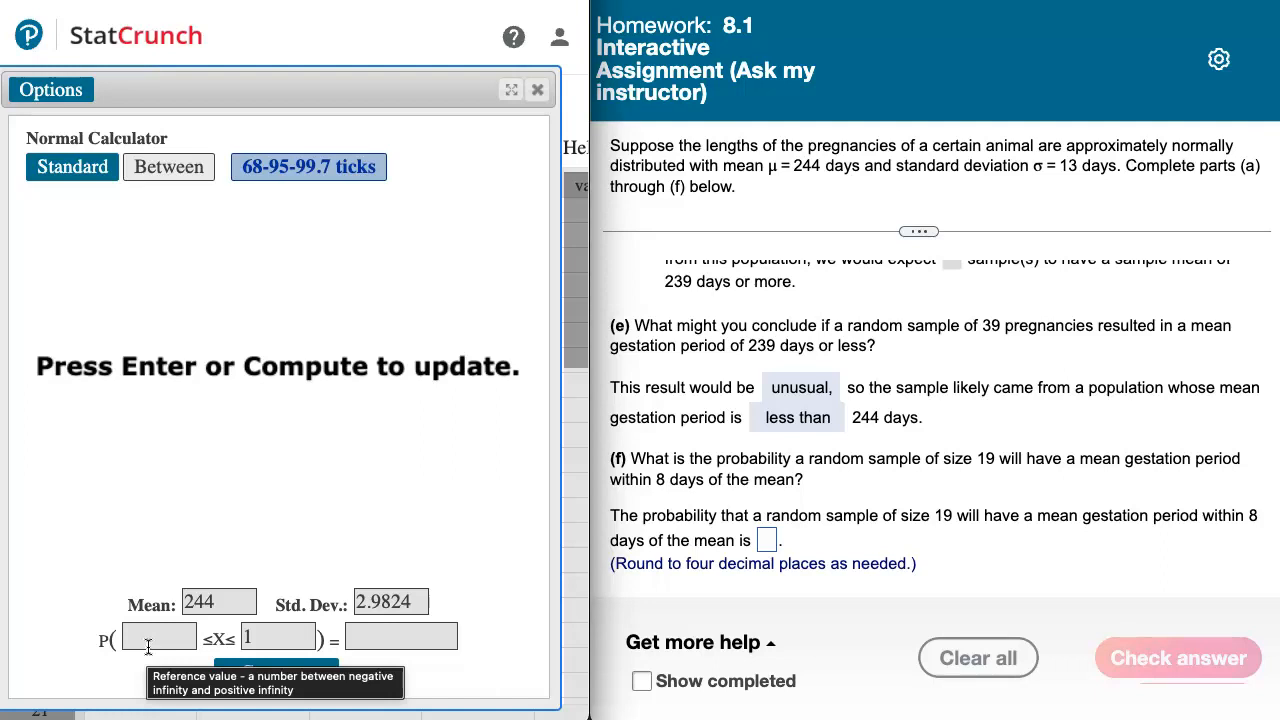
left_click(148, 641)
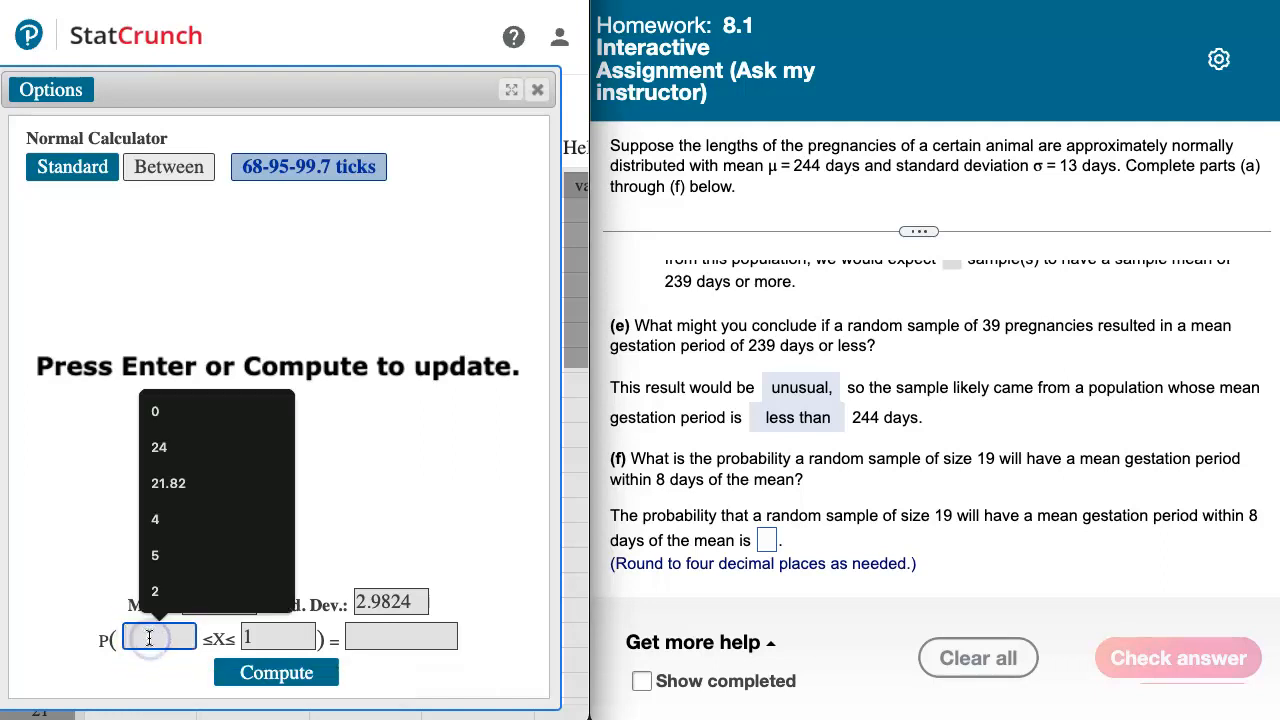
type("236")
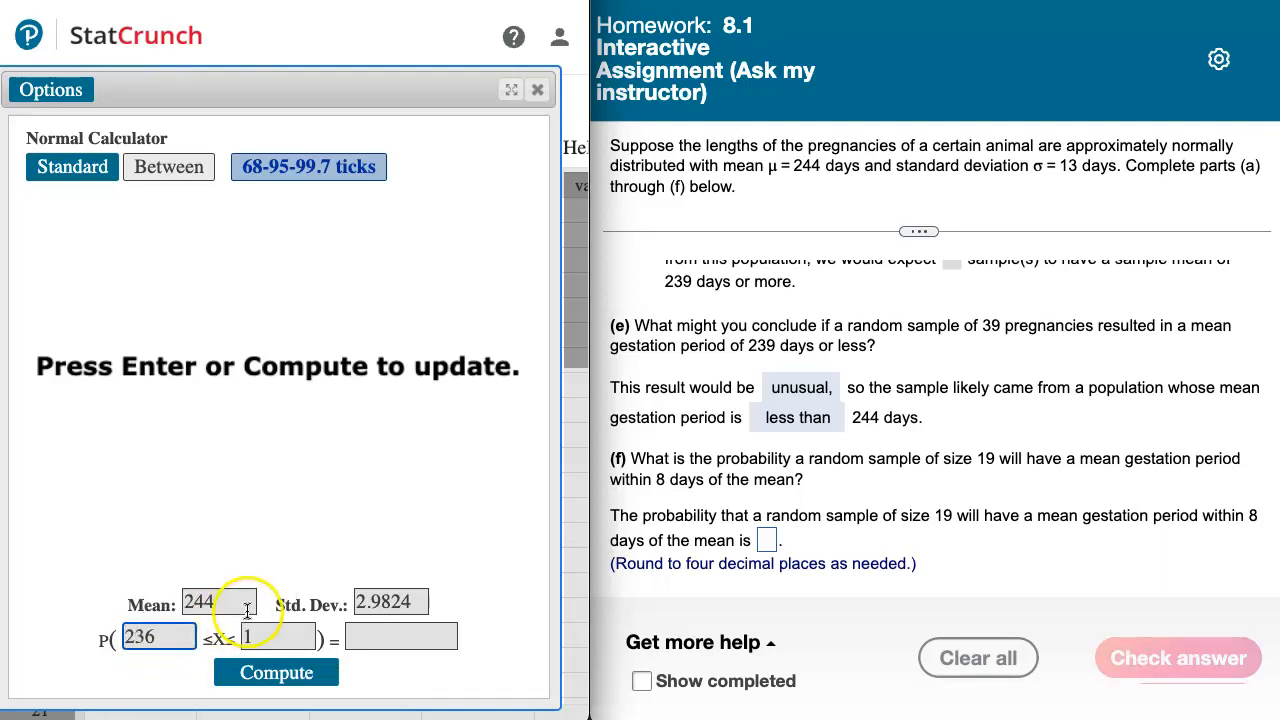
left_click(276, 636)
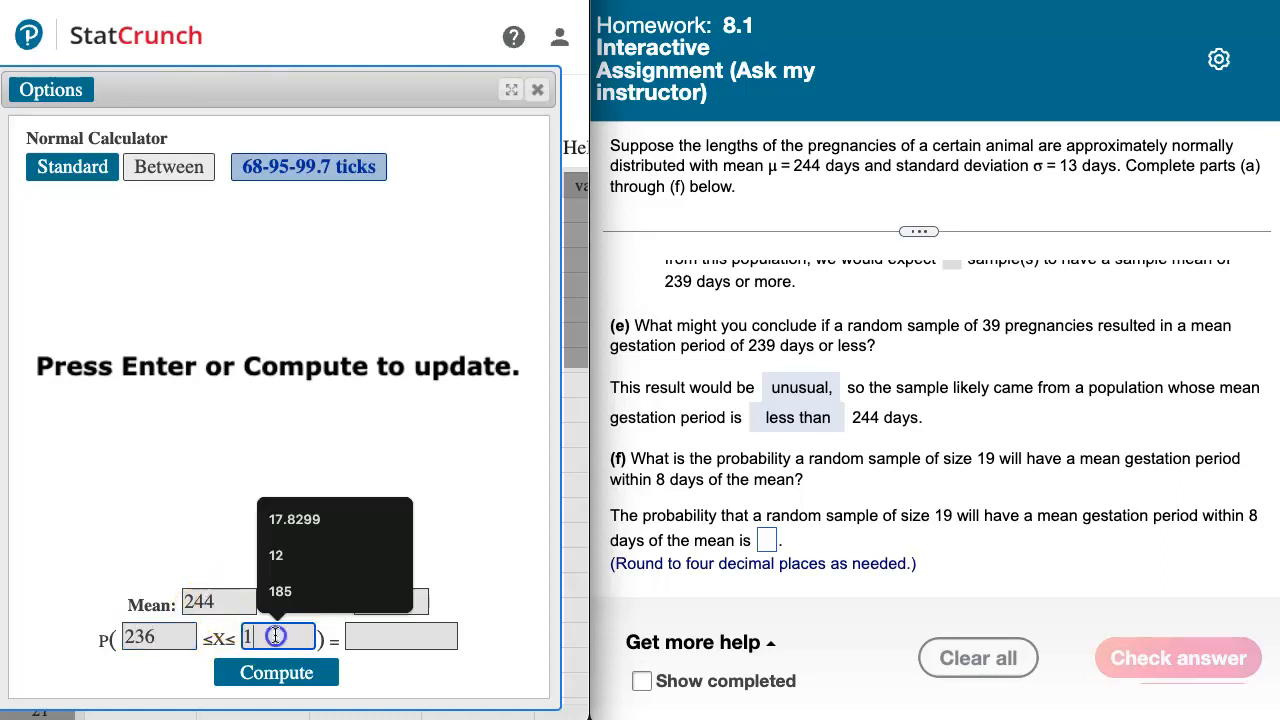
key("BackSpace")
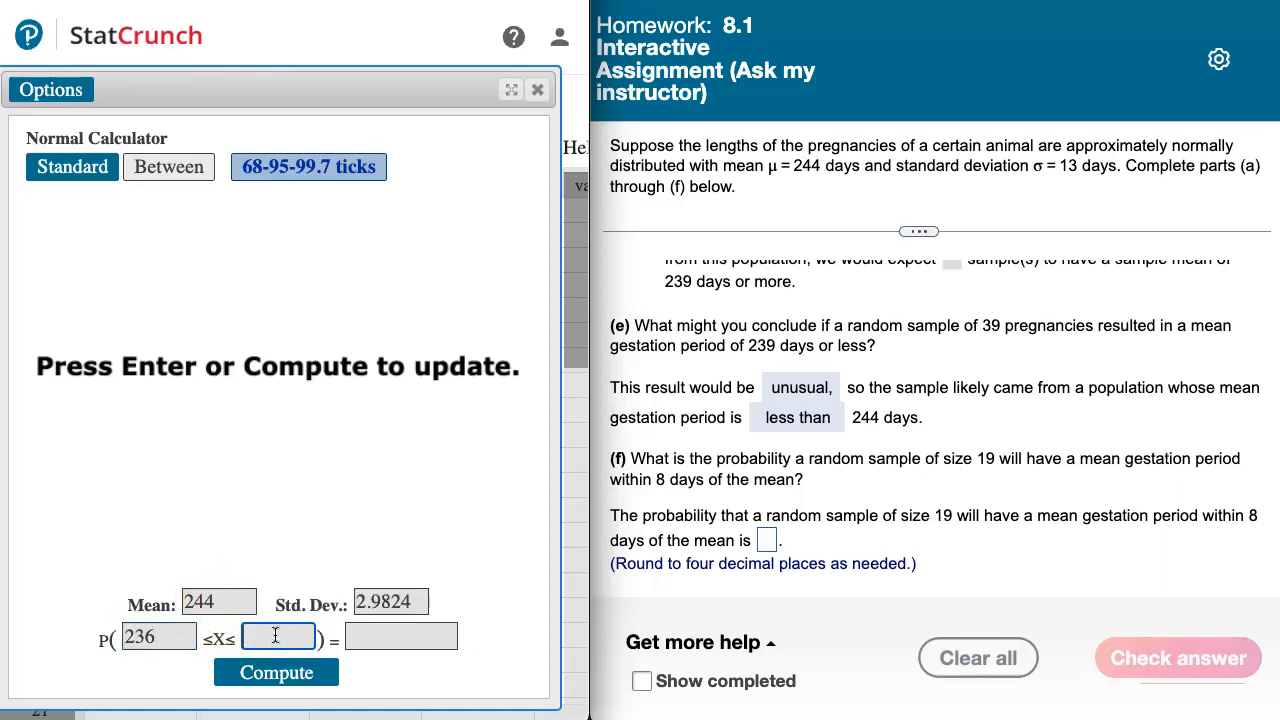
type("252")
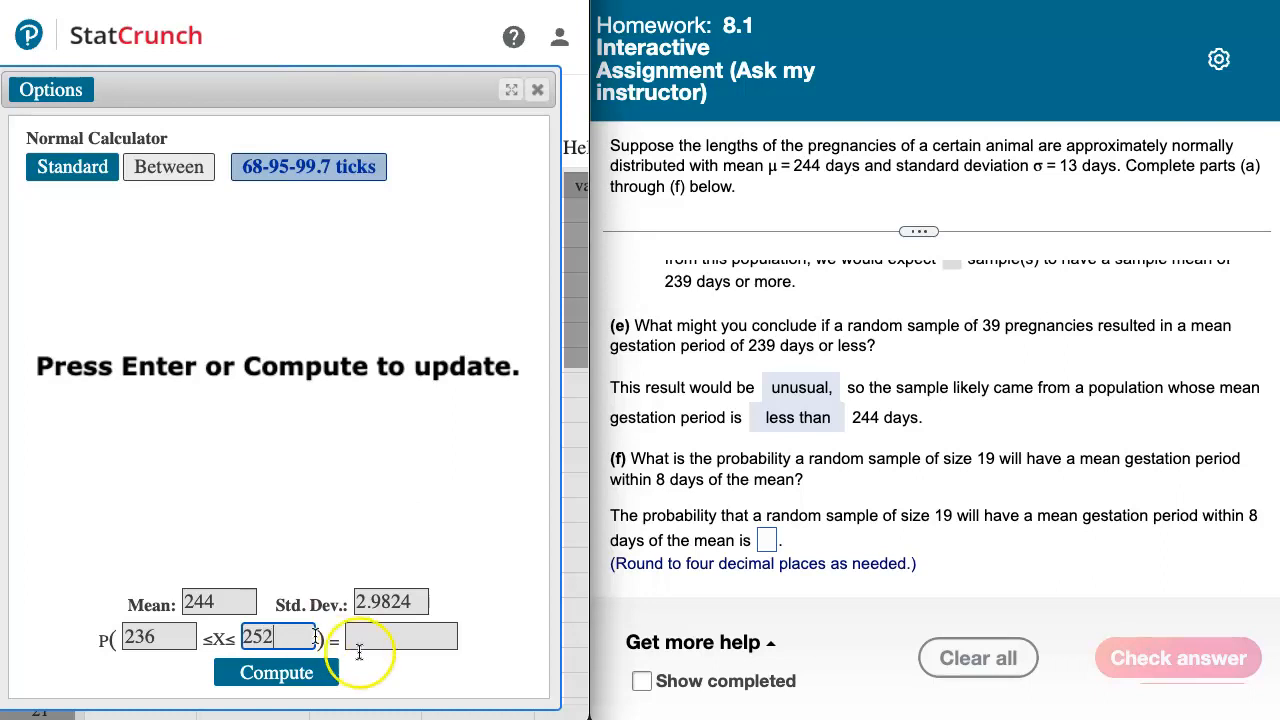
left_click(280, 680)
Copy the computed probability into the part (f) answer, round it to 0.9927, and submit it.
left_click_drag(348, 637, 402, 638)
key("ctrl+c")
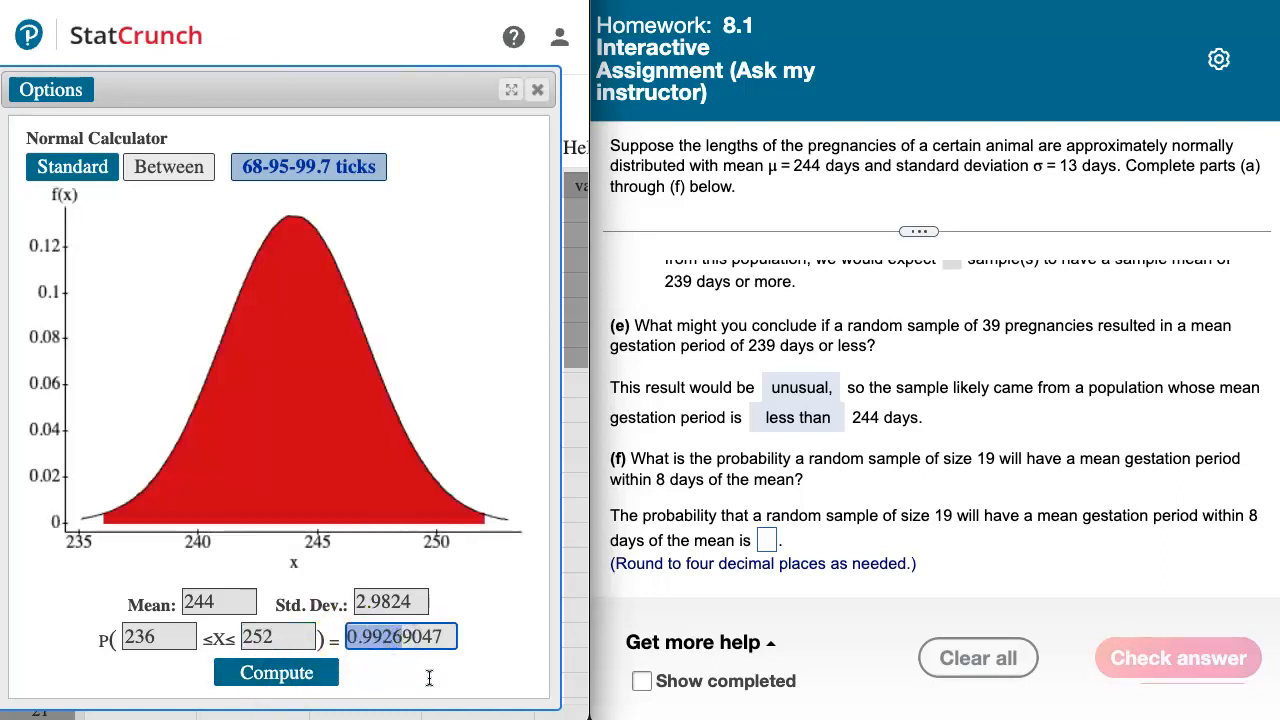
left_click(768, 541)
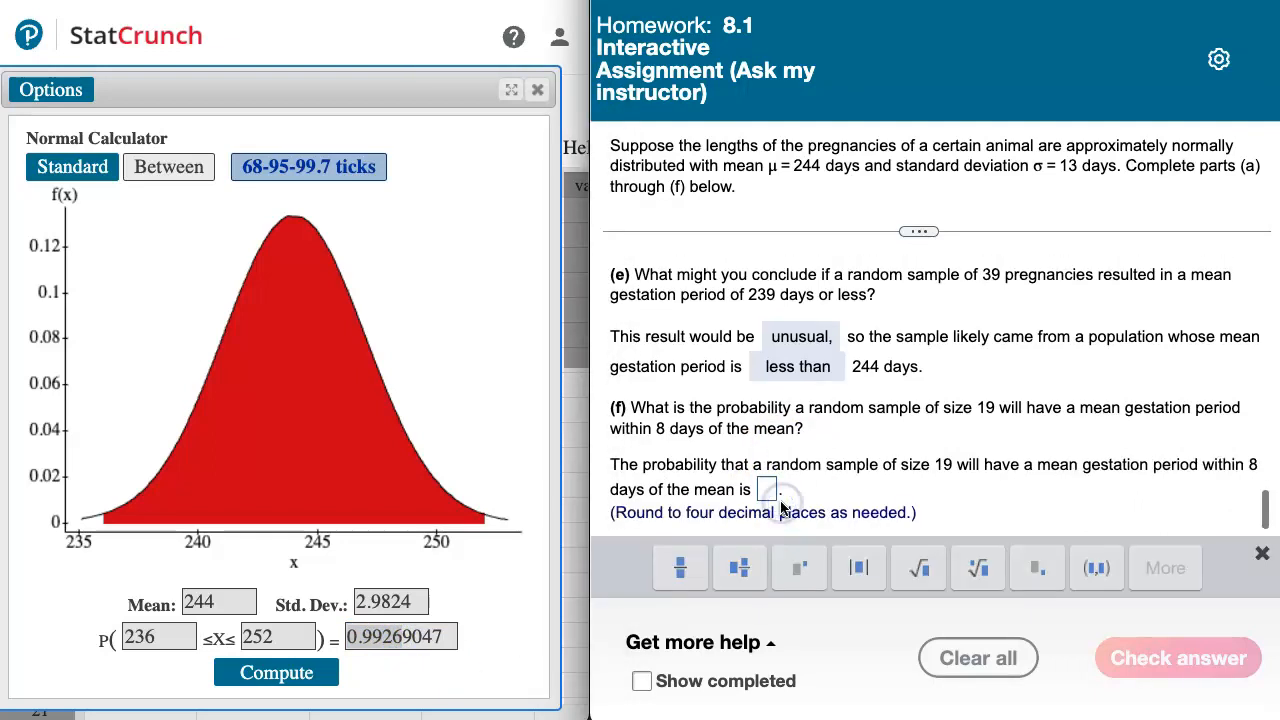
key("ctrl+v")
left_click(797, 493)
key("BackSpace")
type("7")
left_click(1125, 662)
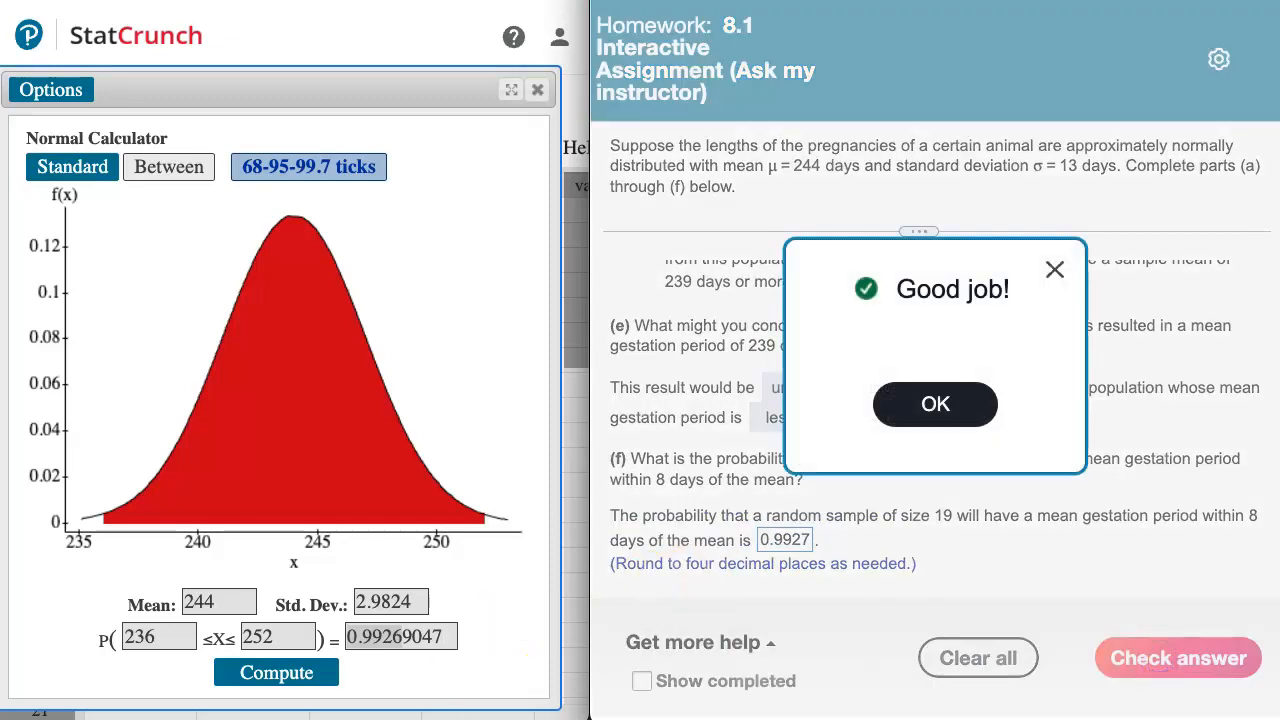
left_click(935, 404)
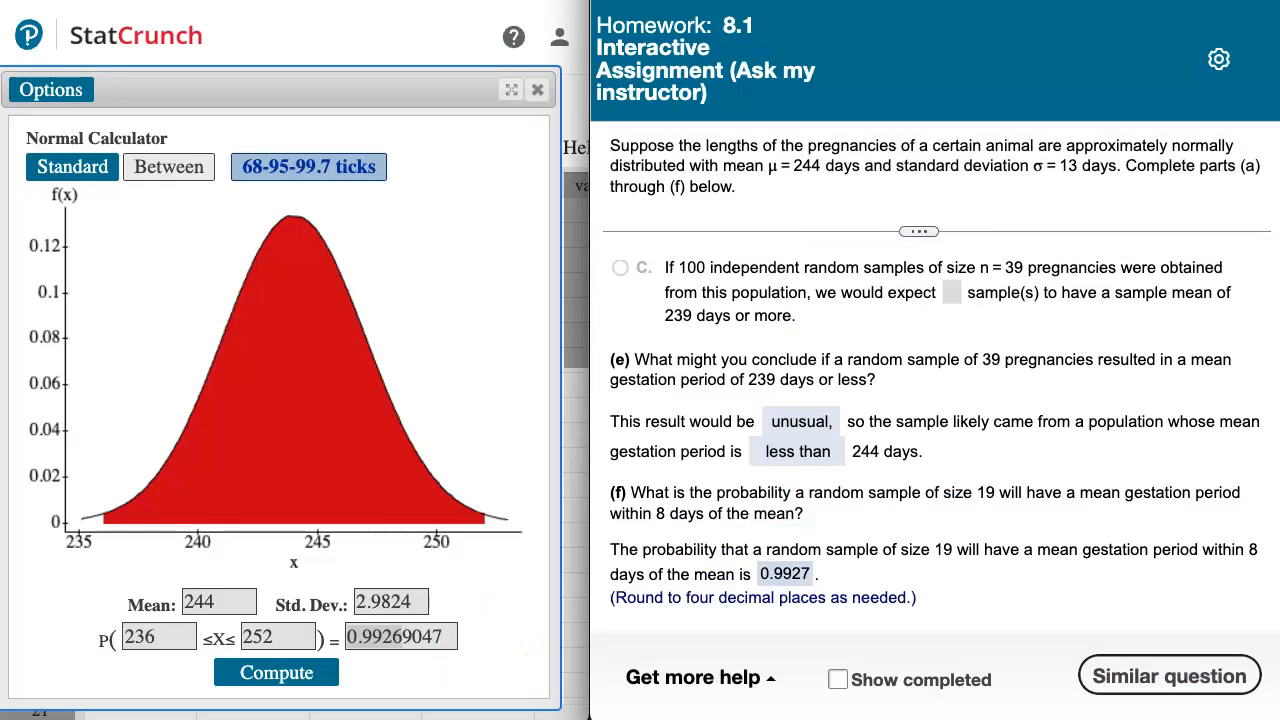